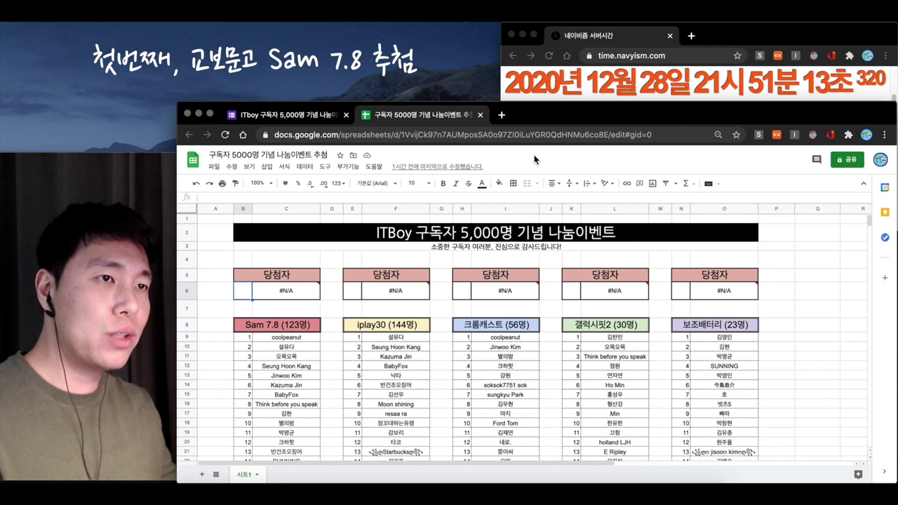
Enter =randbetween(1,123) in B6 to draw the Sam 7.8 winner number
type("=randbetween(")
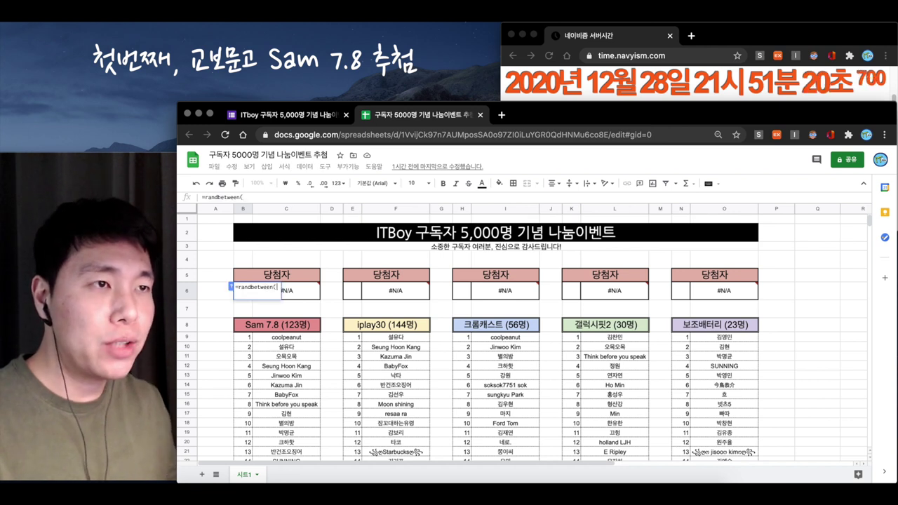
type("1,123)")
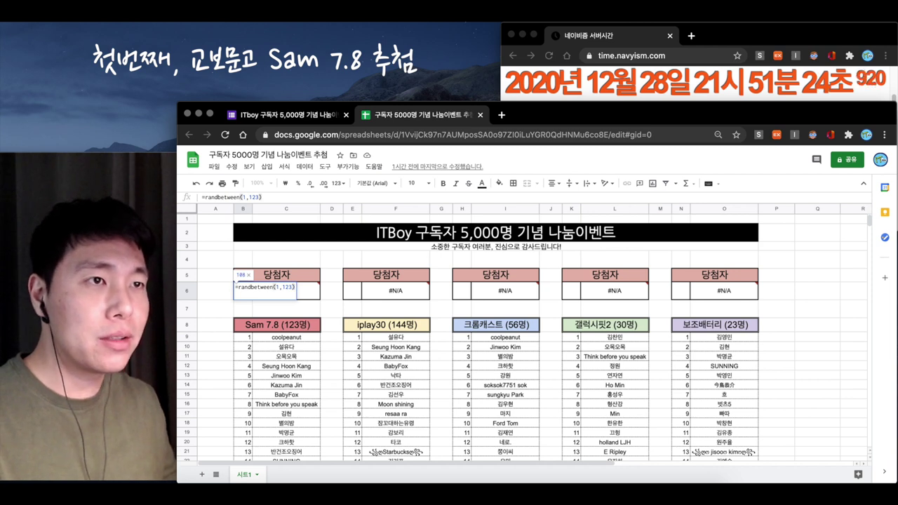
key("Tab")
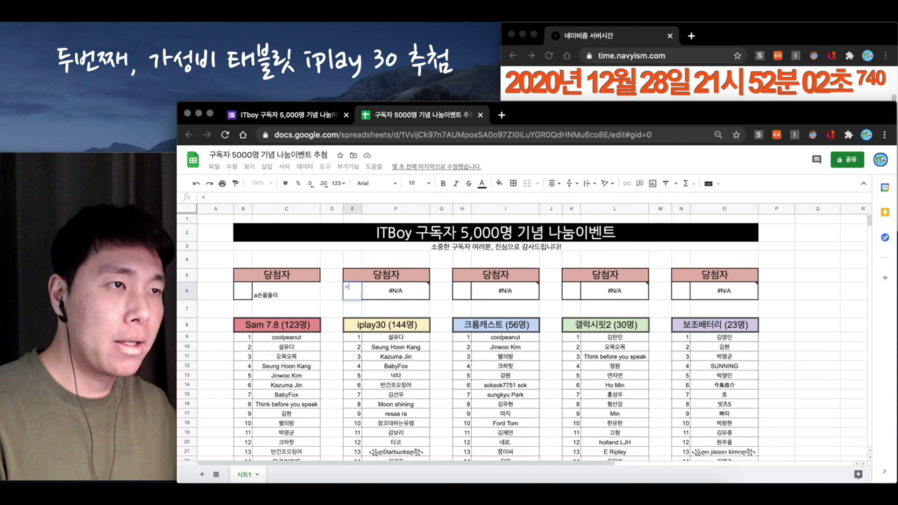
Enter the 1–144 random draw formula in E6 for iplay30 and check F6's lookup formula
type("=randbet")
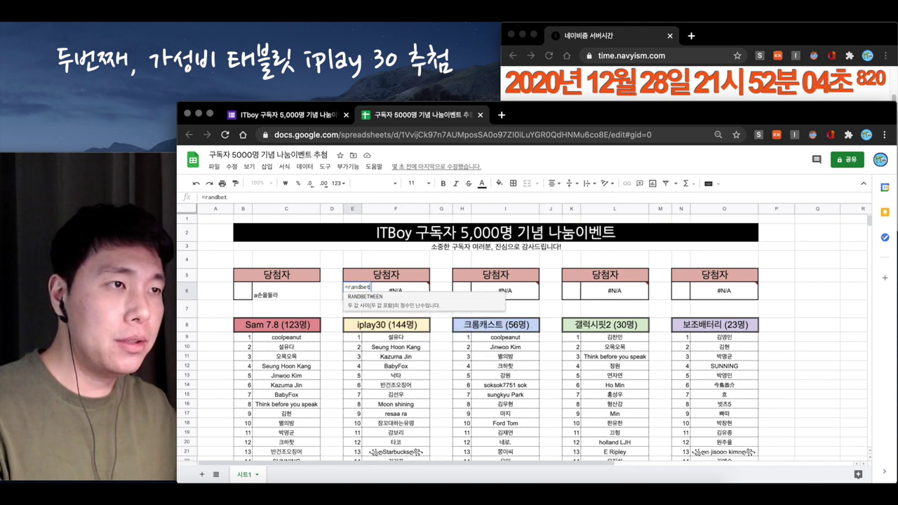
type("weent(1,")
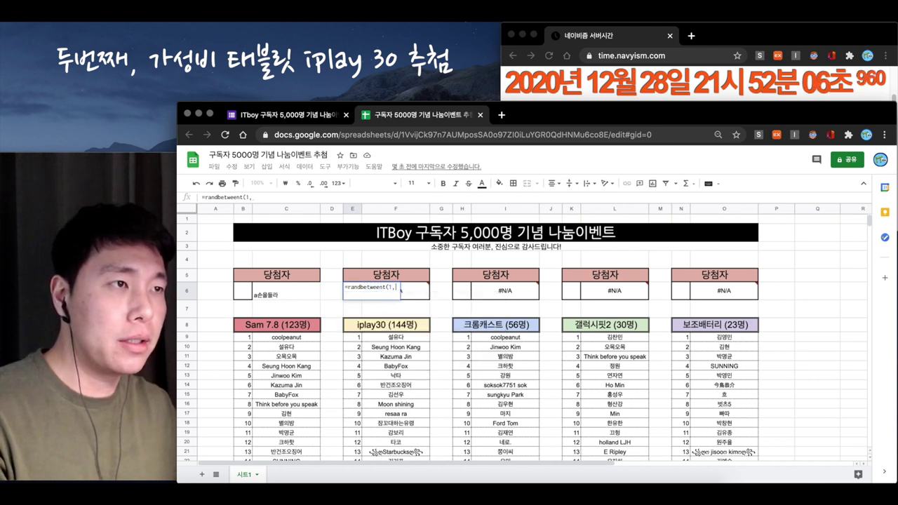
type("144)")
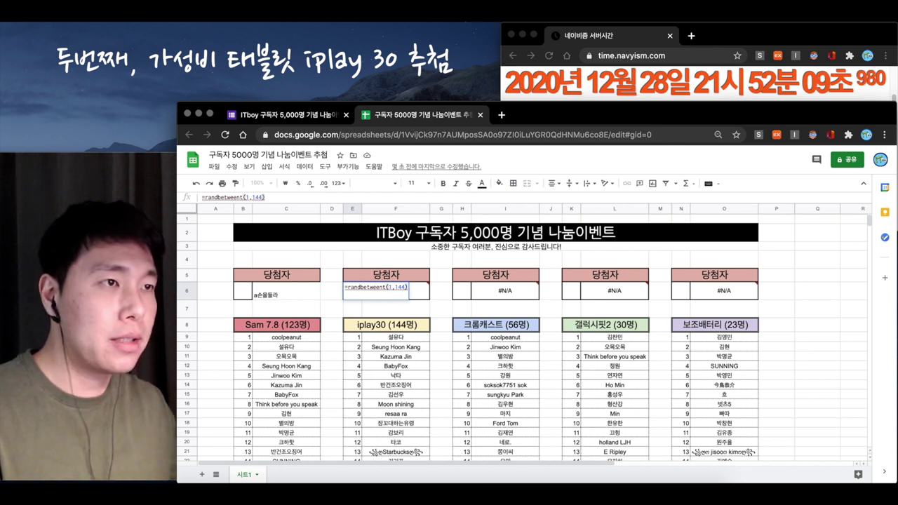
key("Return")
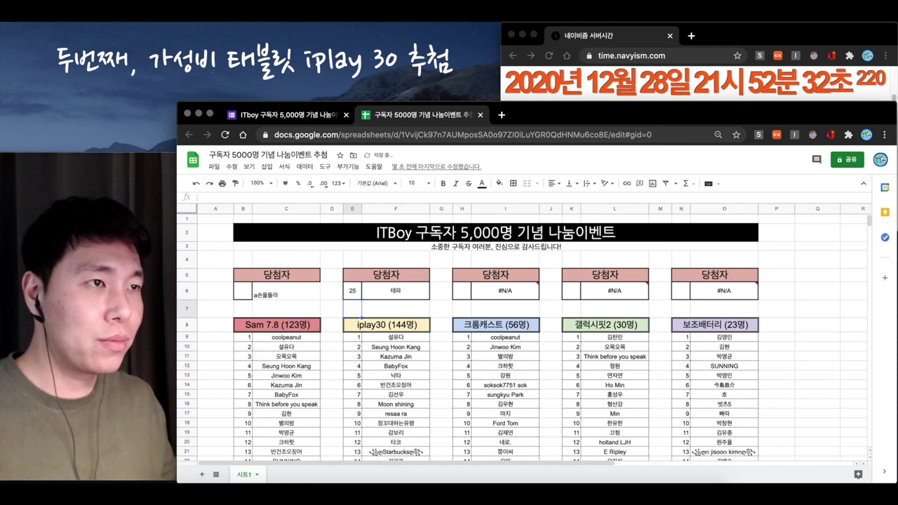
left_click(394, 291)
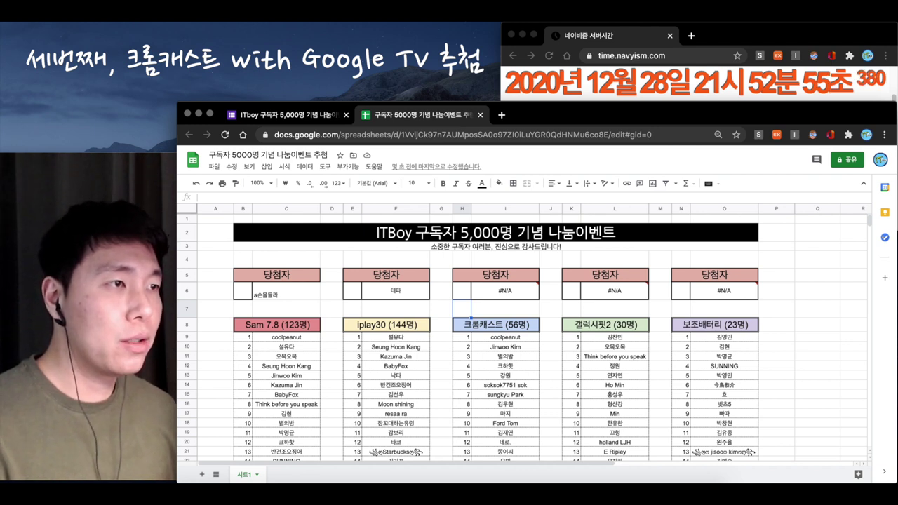
Enter =randbetween(1,56) in H6 for the 크롬캐스트 draw, which returns 26
left_click(462, 291)
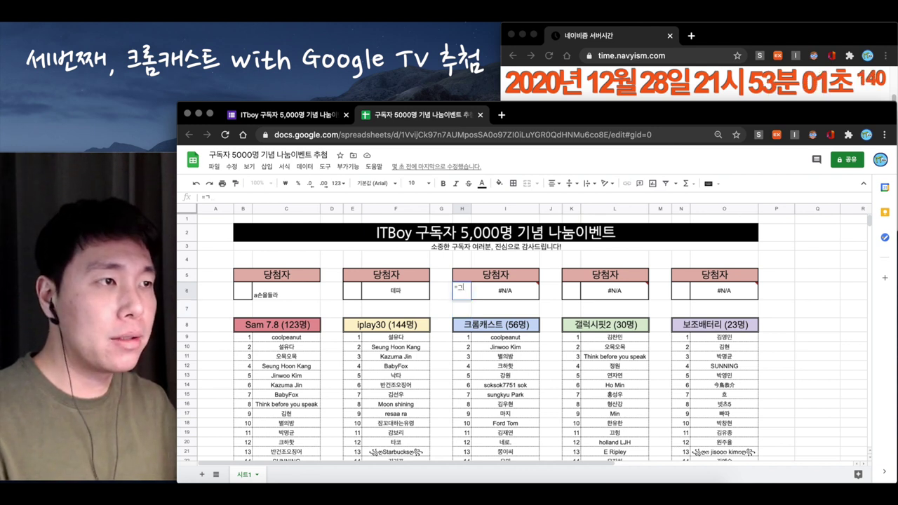
type("=randbetween(")
type("1,56)")
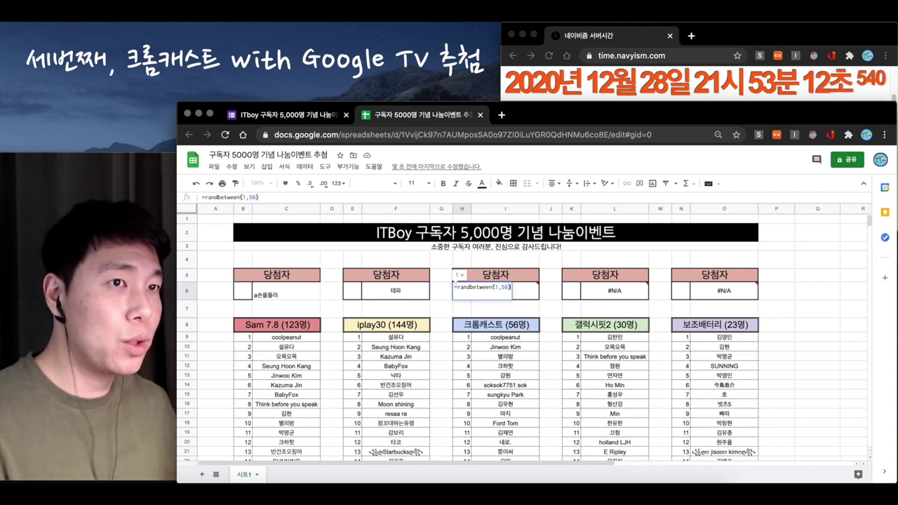
key("Return")
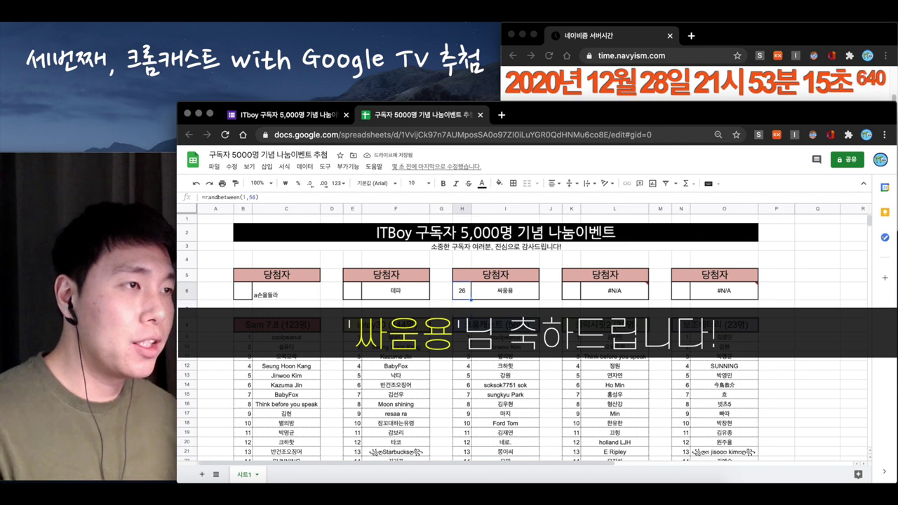
left_click(505, 304)
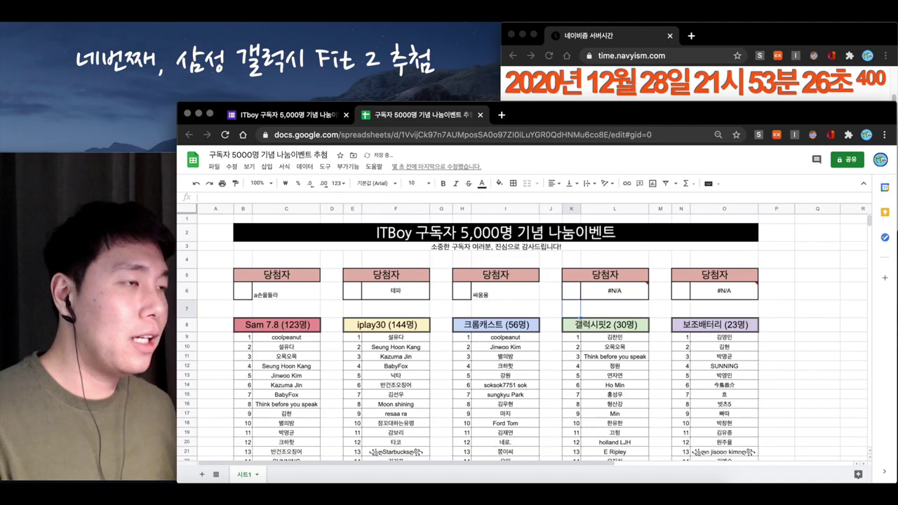
Enter =randbetween(1,30) in K6 for 갤럭시핏2, correcting the mistyped 39 upper limit
left_click(615, 310)
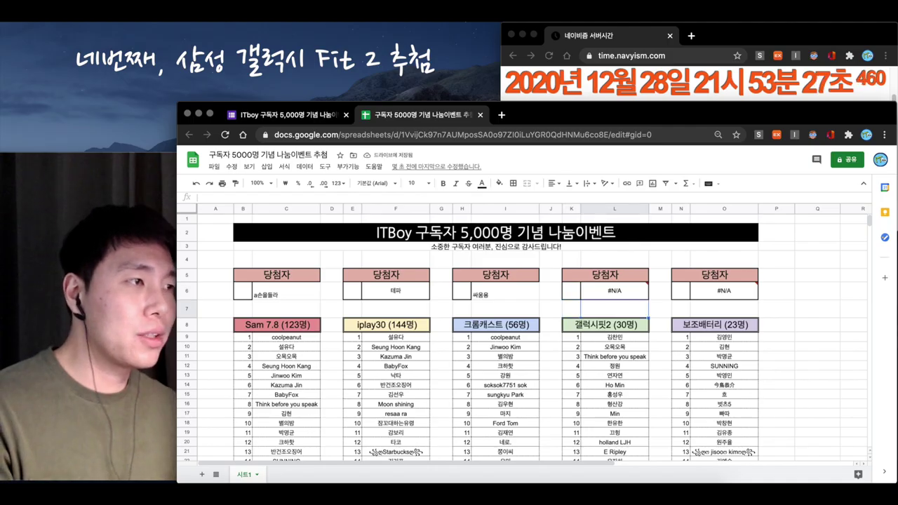
left_click(571, 291)
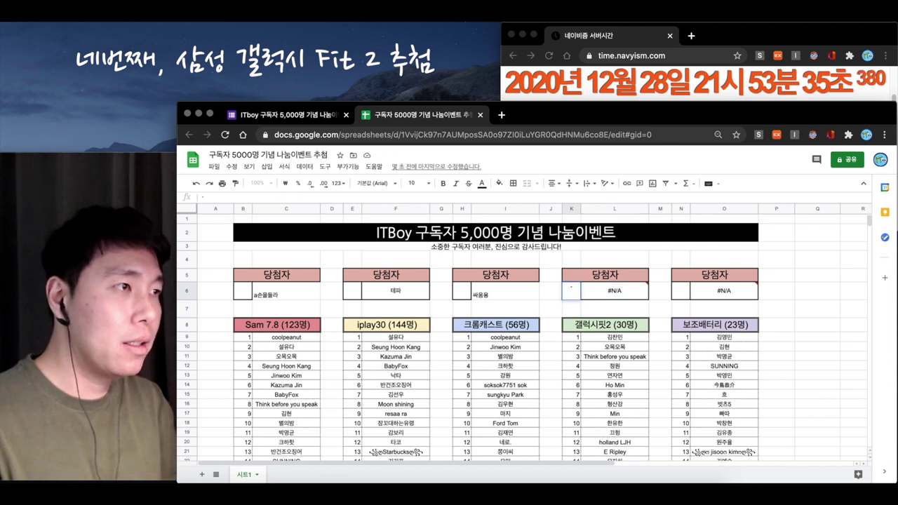
type("=")
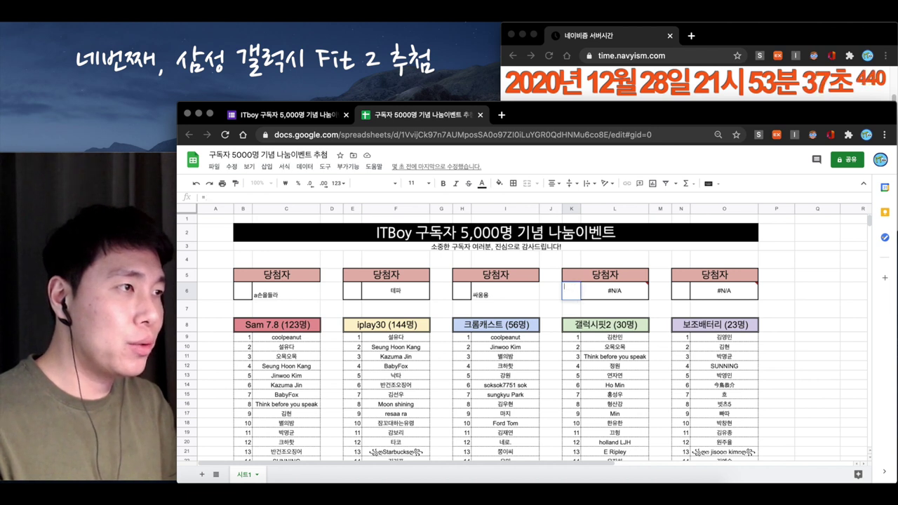
type("randbetween(1,39")
key("BackSpace")
type("0")
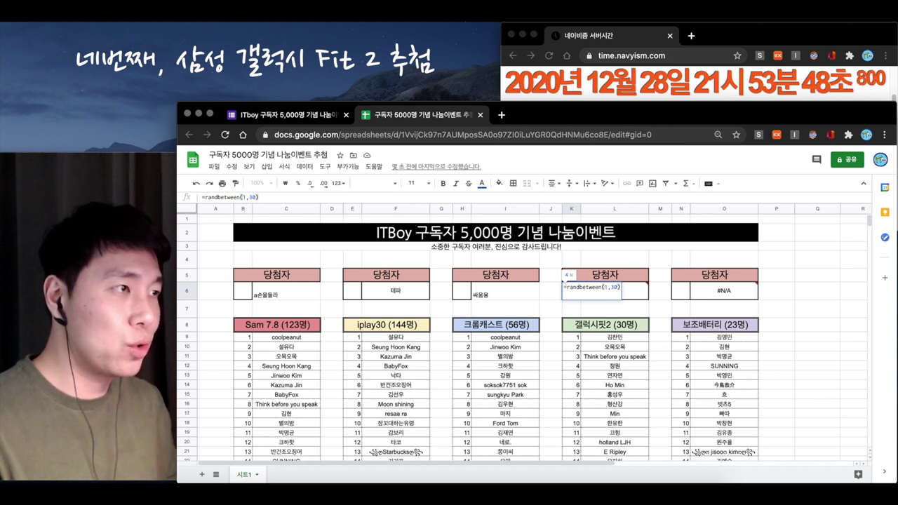
key("Return")
key("Up")
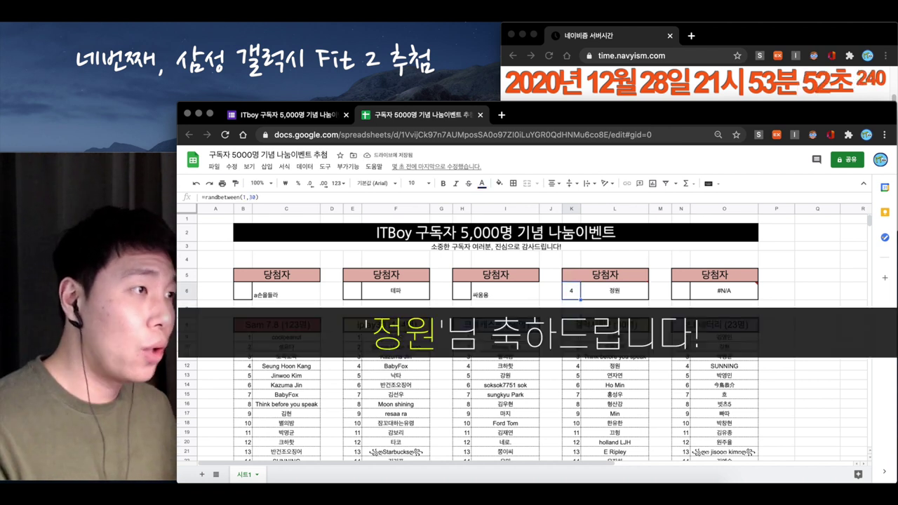
key("Right")
left_click(615, 303)
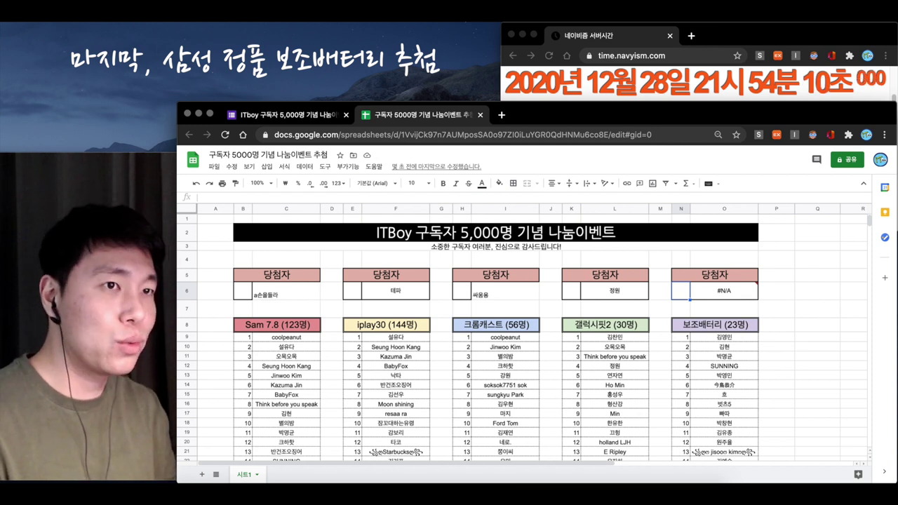
Enter =randbetween(1,23) in N6 for 보조배터리 and an extra draw in N7, then select O6's lookup
type("=")
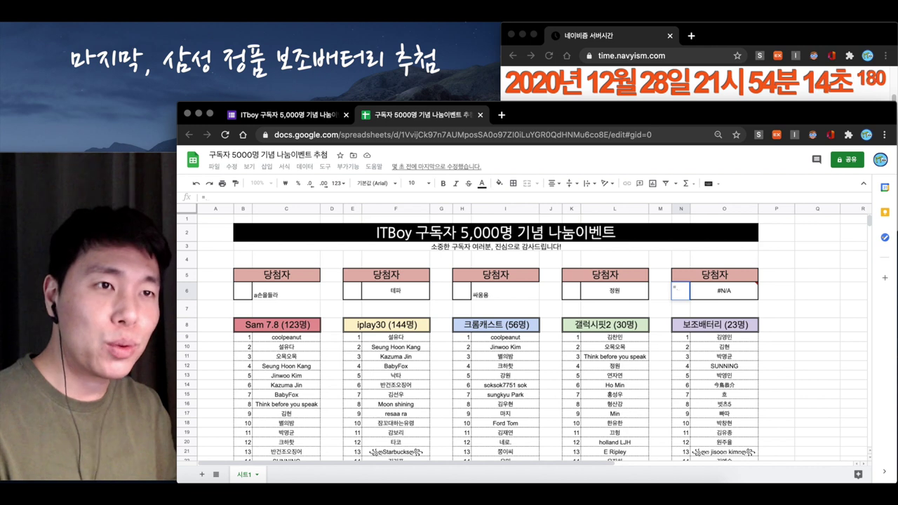
type("randbetween(1,2")
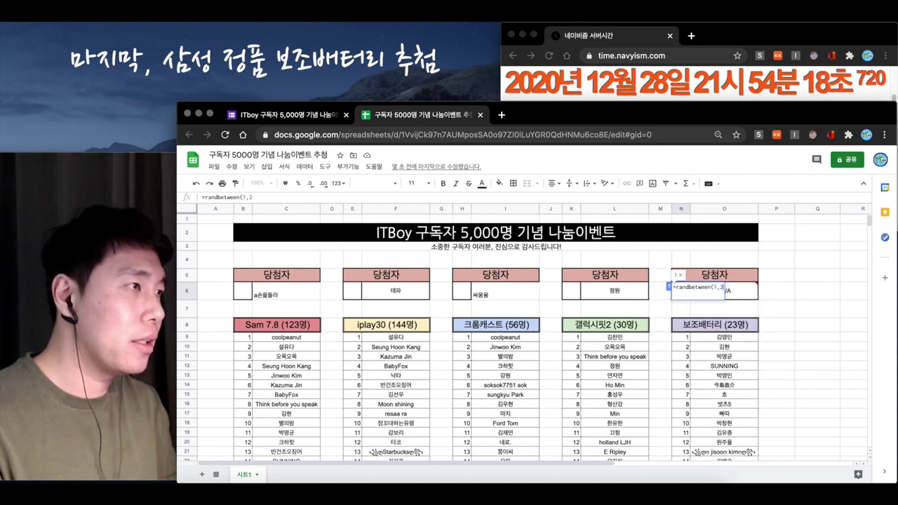
type("3)")
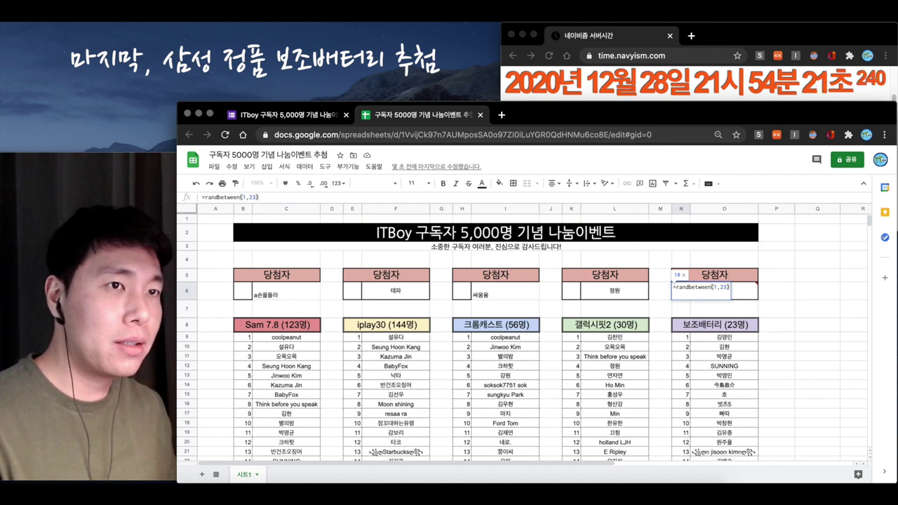
key("Return")
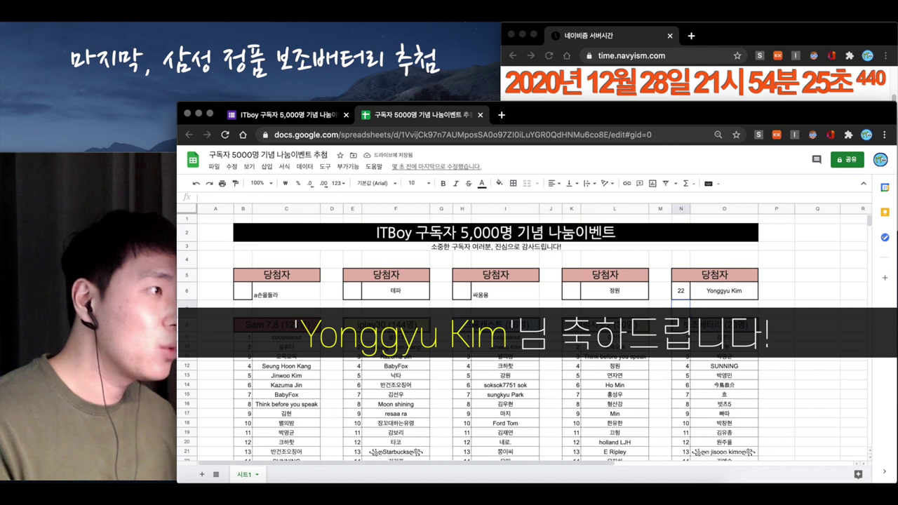
type("dbetween(1,23")
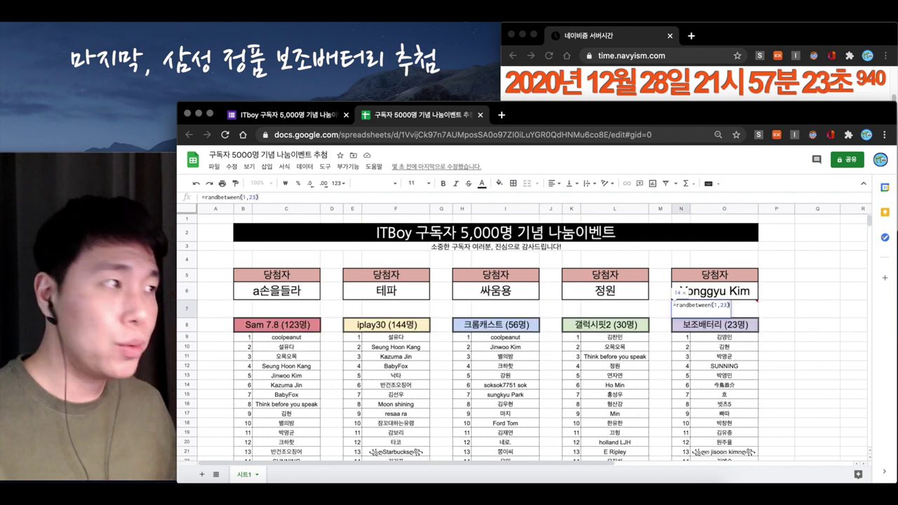
key("Return")
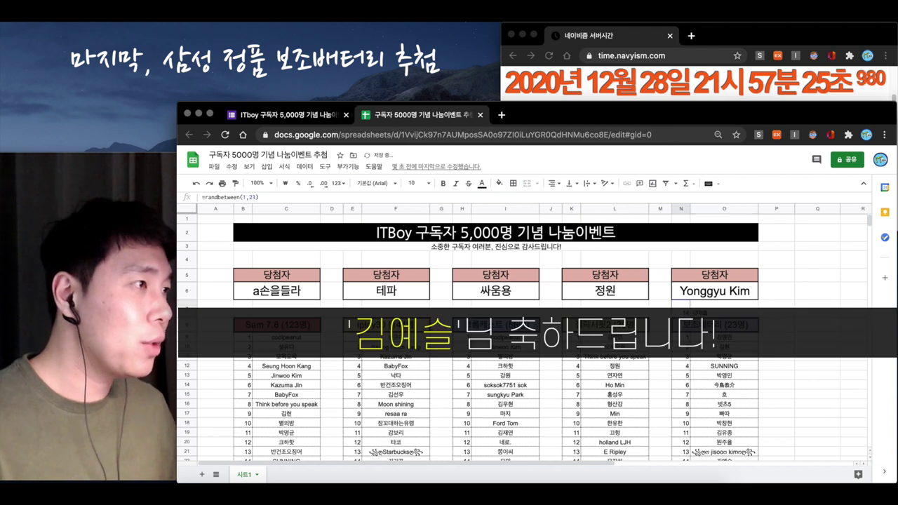
left_click(714, 290)
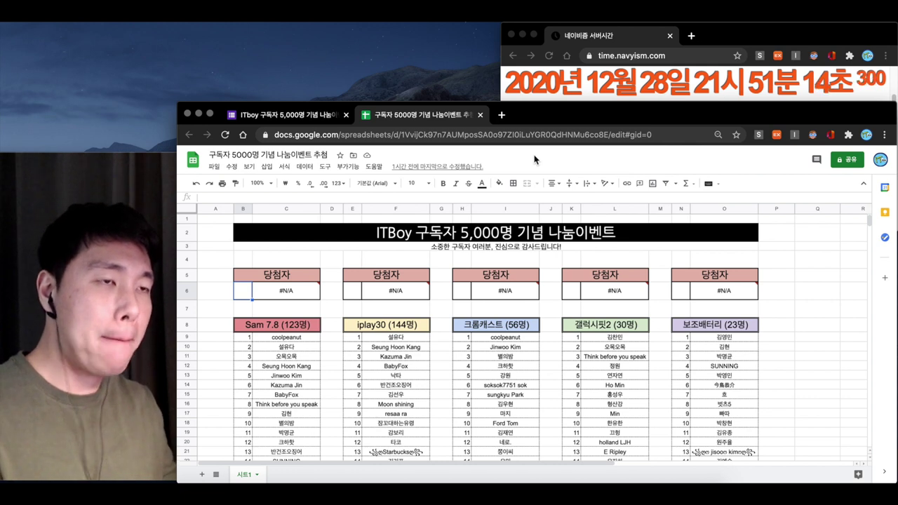
Redraw the Sam 7.8 winner with =randbetween(1,123) in B6 and inspect both formulas
type("=r")
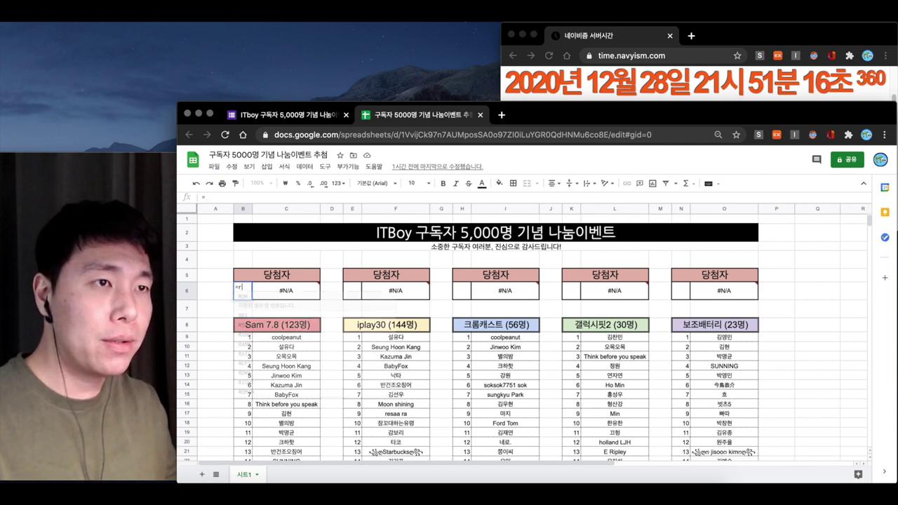
type("andbetween")
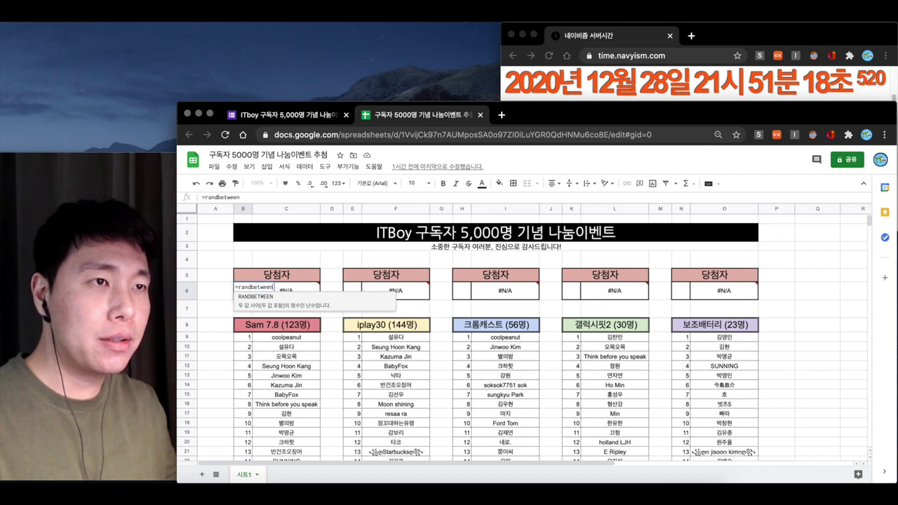
type("(")
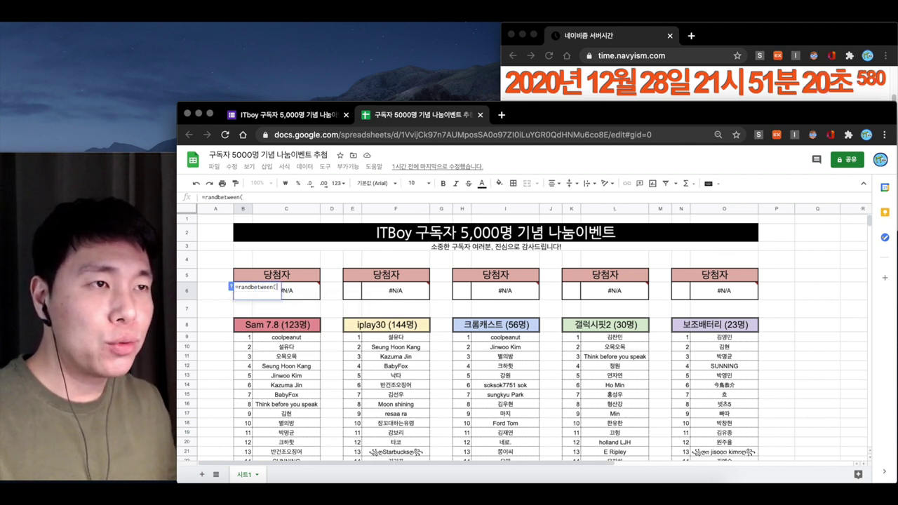
type("1,1")
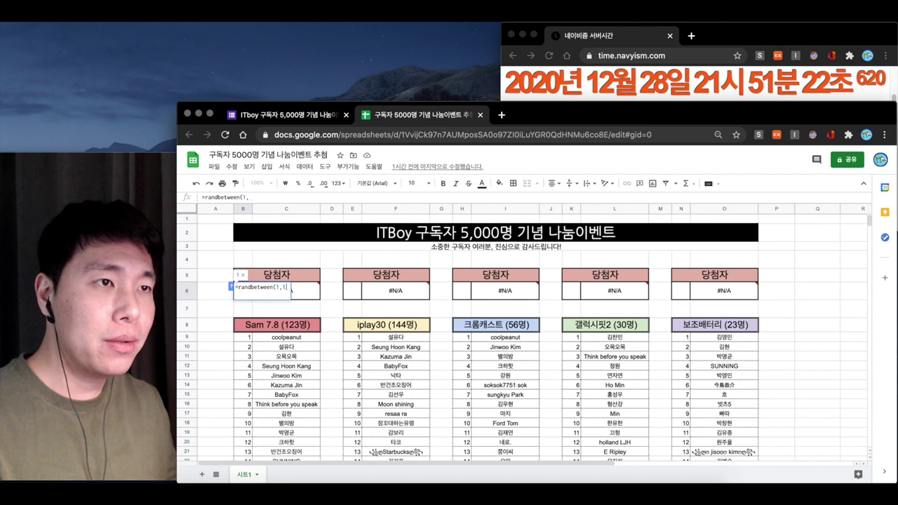
type("23)")
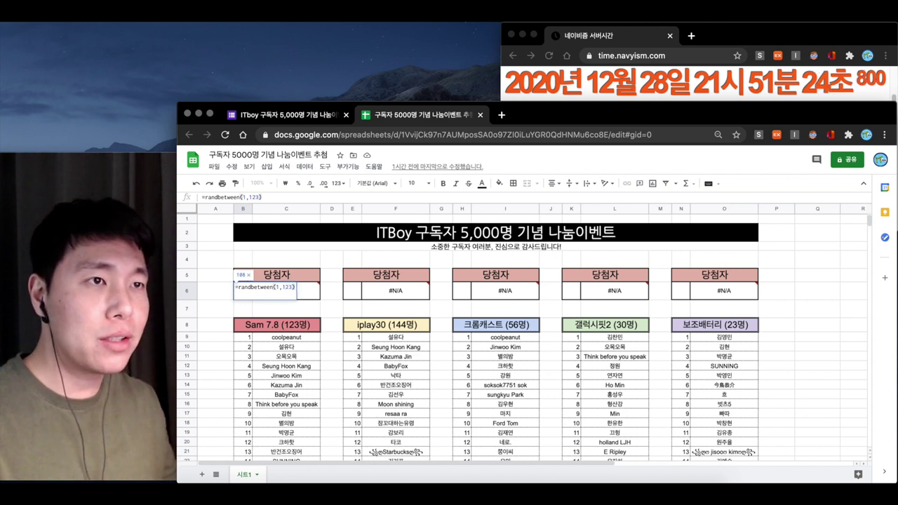
key("Return")
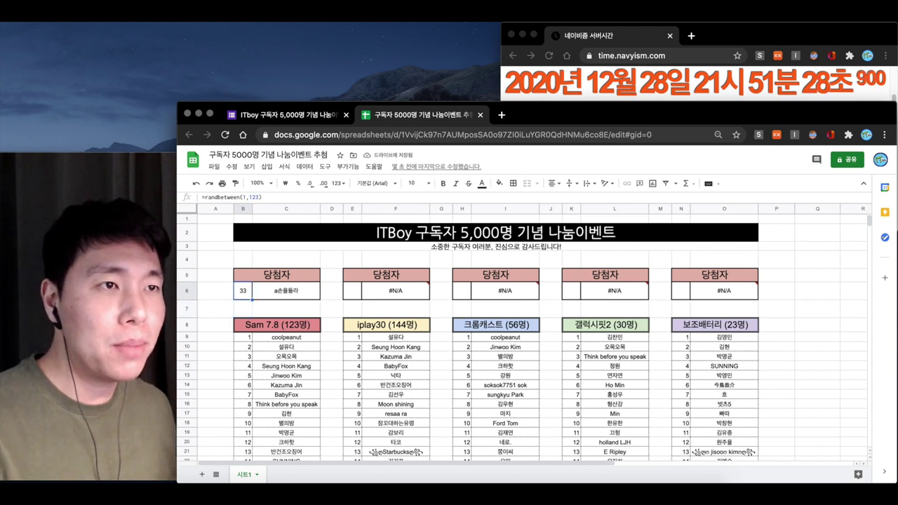
left_click(286, 290)
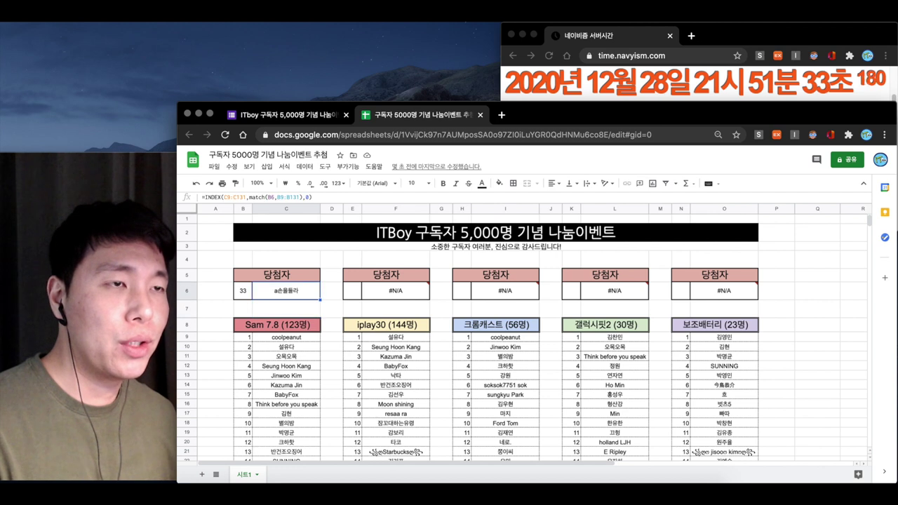
left_click(242, 290)
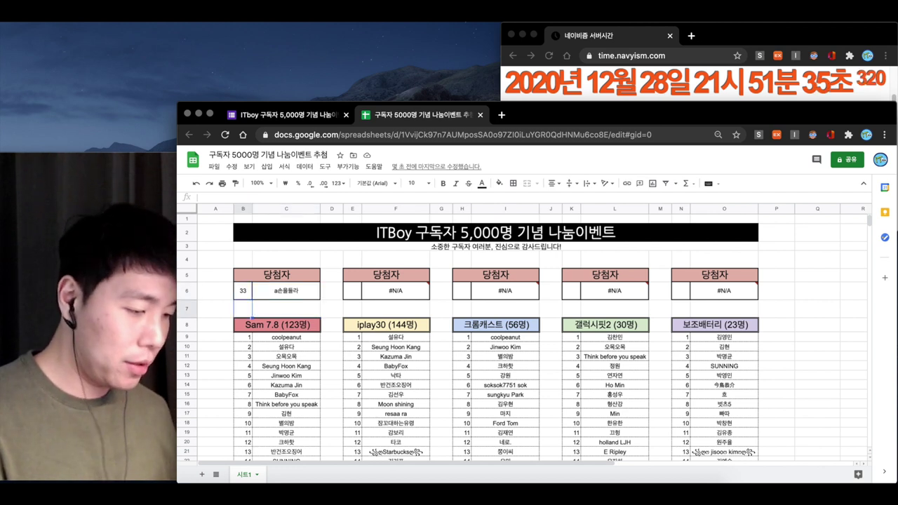
Type the winner's name in C7, clear B6, and paste the name into C6 as fixed text
left_click(286, 309)
type("ㅁ")
key("Escape")
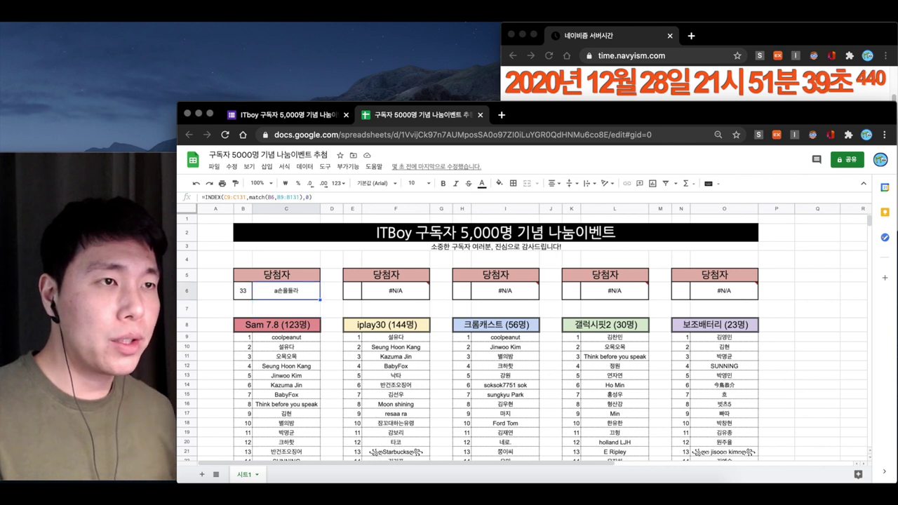
type("athsds")
key("BackSpace")
key("BackSpace")
type("ㅅㅗㄴㅇㅗㄹㄷ")
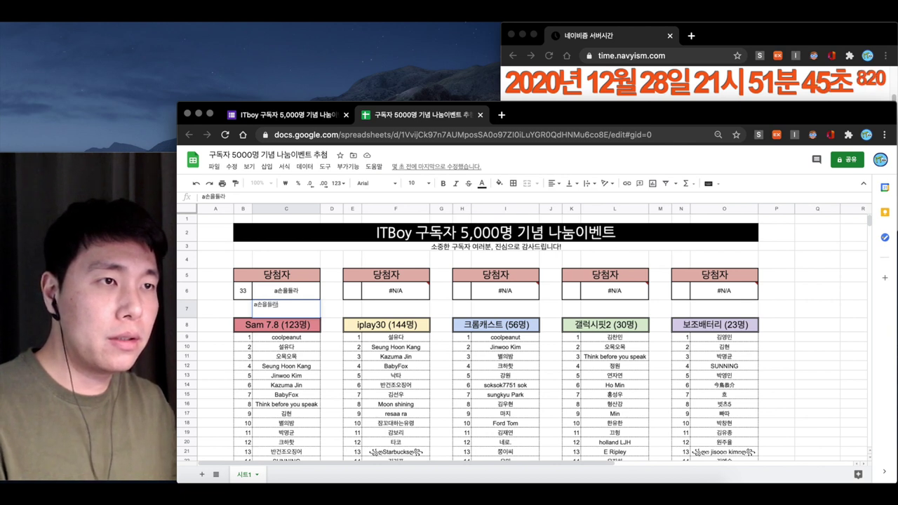
key("Return")
left_click(243, 291)
key("Delete")
left_click(286, 310)
left_click(285, 291)
type("a손올들라")
left_click(351, 290)
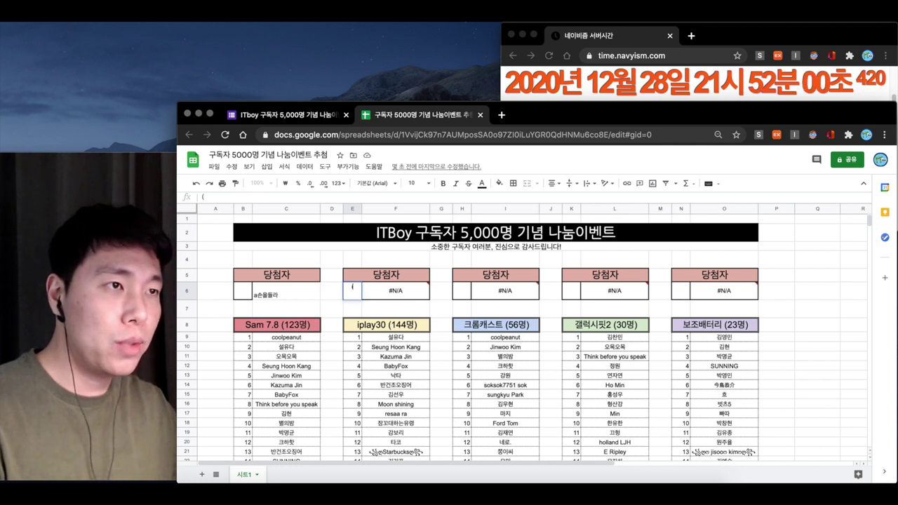
Enter =randbetween(1,144) in E6 for iplay30, fixing the misspelled function name
type("=ㄱ미")
key("BackSpace")
key("BackSpace")
key("BackSpace")
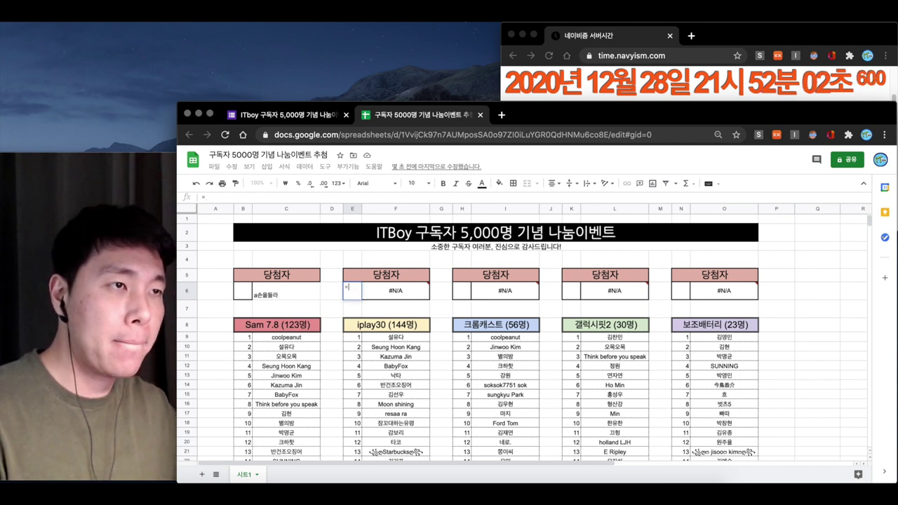
type("randbetween(1,")
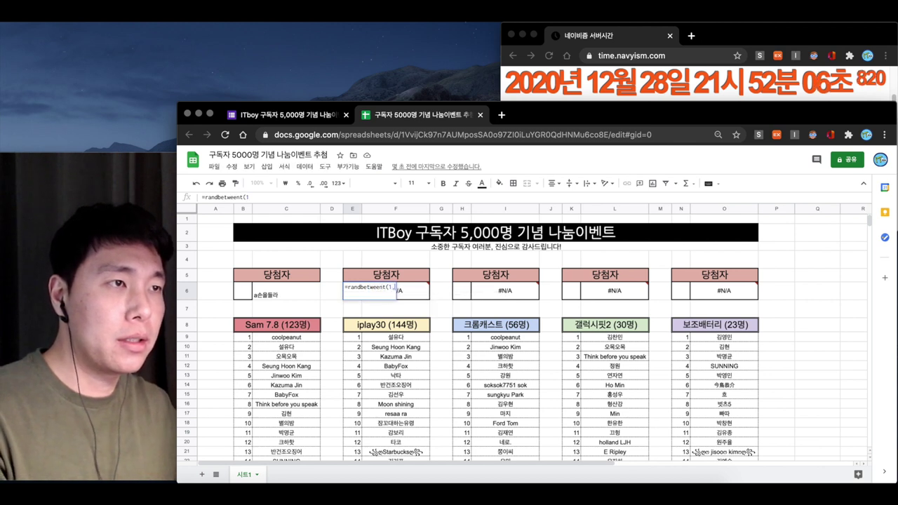
type("144)")
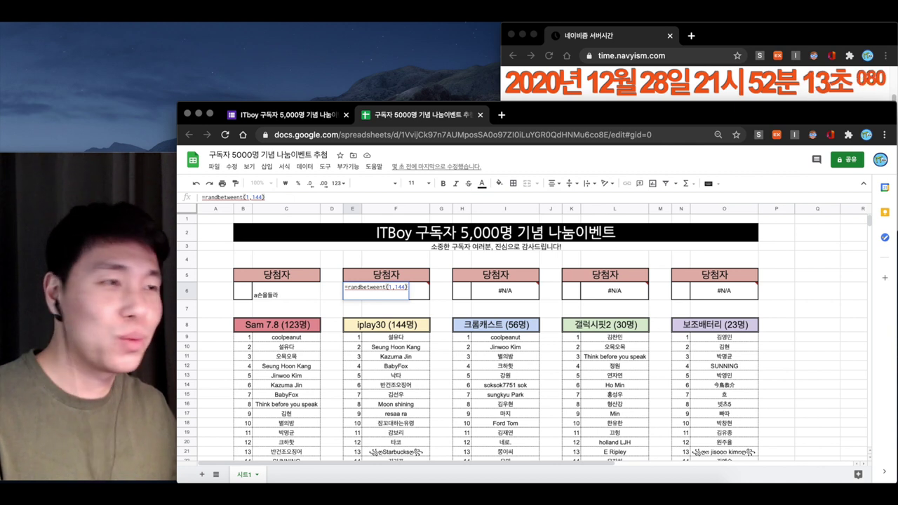
key("Return")
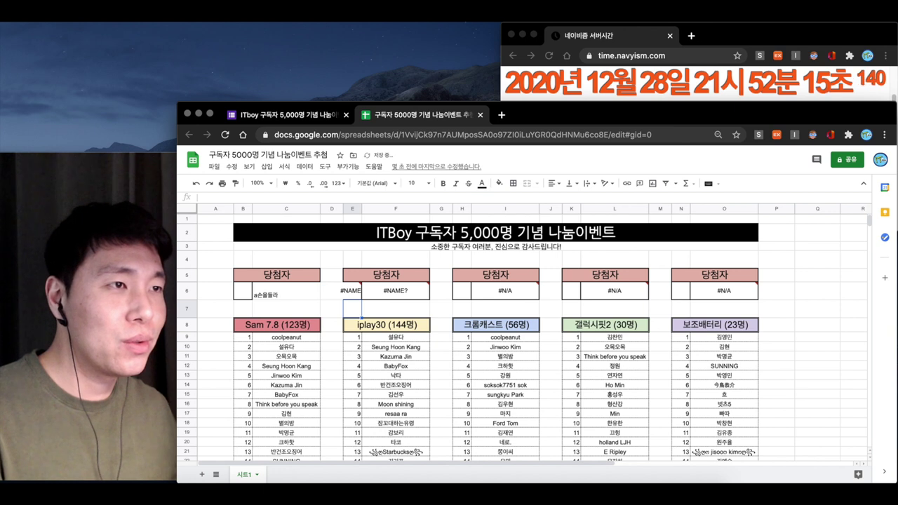
key("Up")
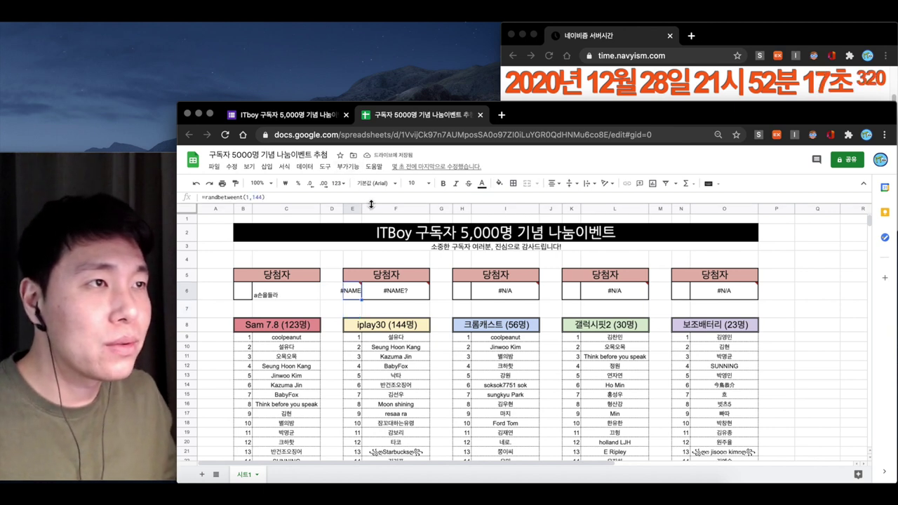
left_click(360, 209)
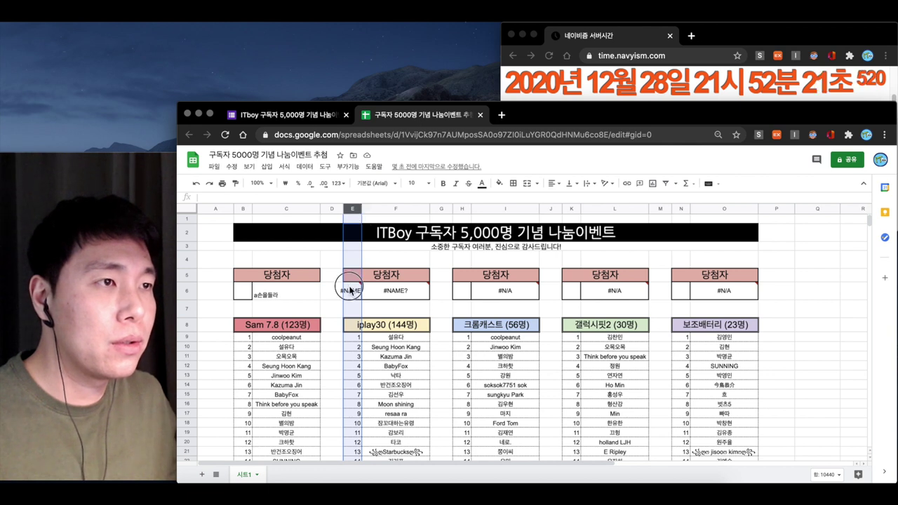
left_click(352, 293)
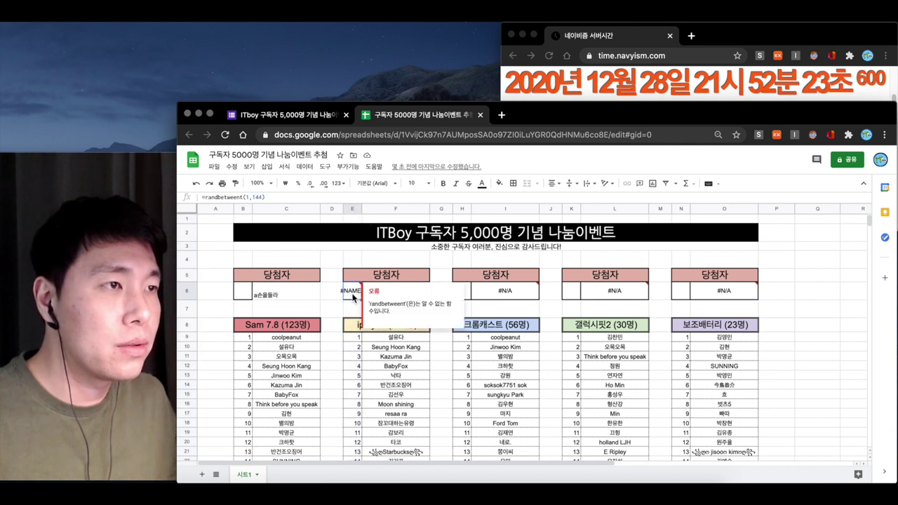
double_click(352, 297)
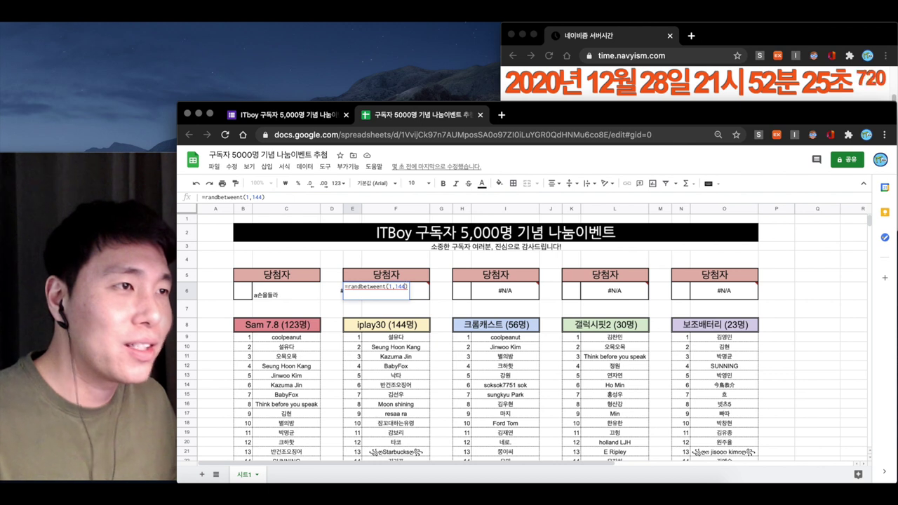
key("Left")
key("Left")
key("Left")
key("Left")
key("Left")
key("Left")
key("Left")
key("BackSpace")
key("Right")
key("Right")
key("Right")
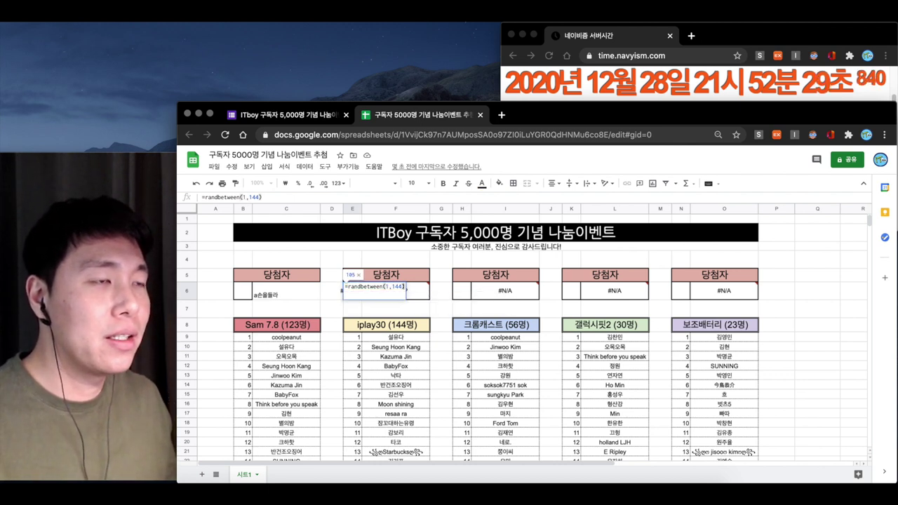
key("Return")
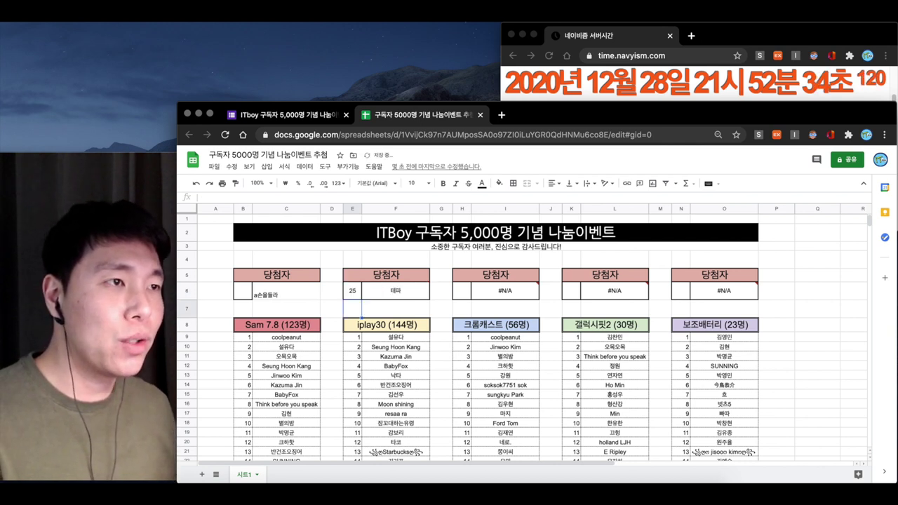
Keep the drawn iplay30 winner's name as fixed text and clear the temporary copy
left_click(396, 291)
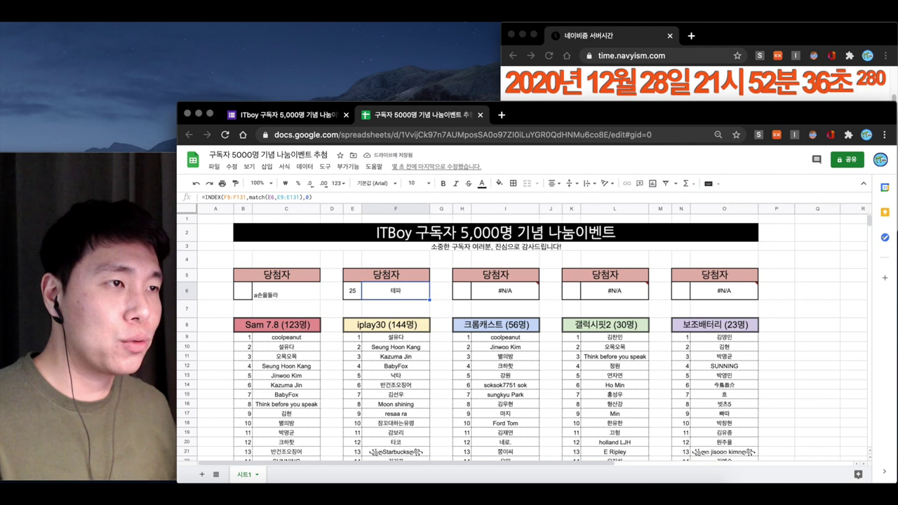
left_click(395, 309)
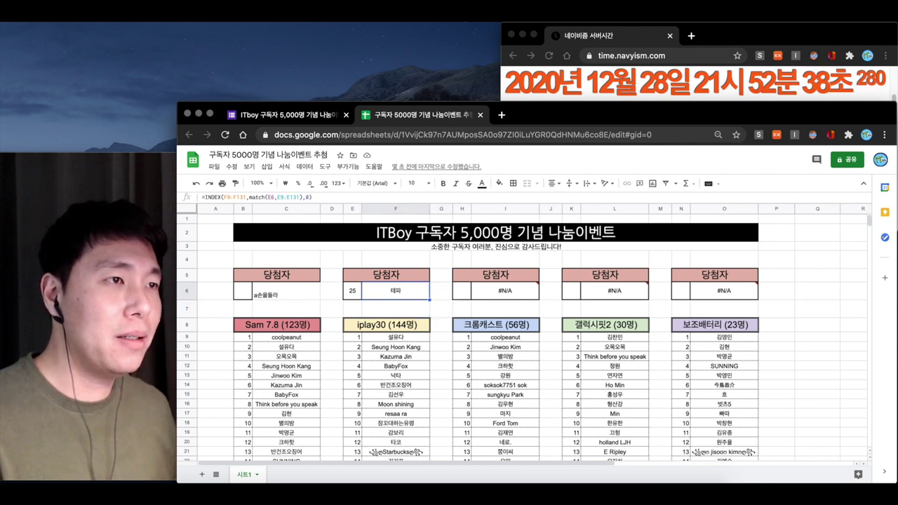
type("xpvk")
key("Return")
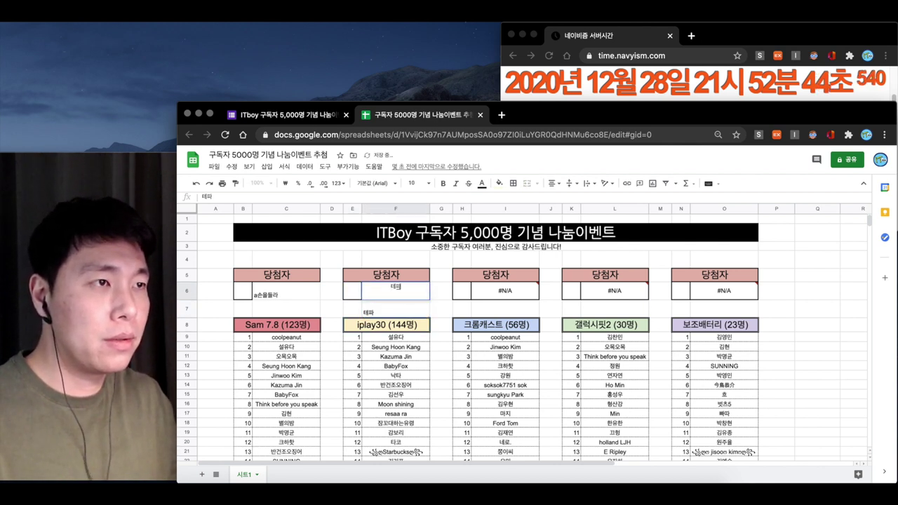
key("Delete")
key("Right")
key("Right")
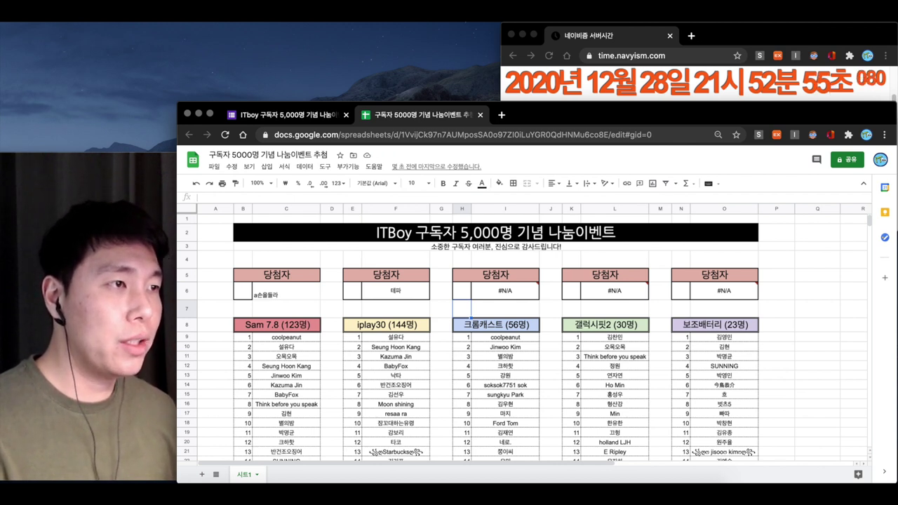
Draw the 크롬캐스트 winner with =randbetween(1,56) in H6
left_click(462, 290)
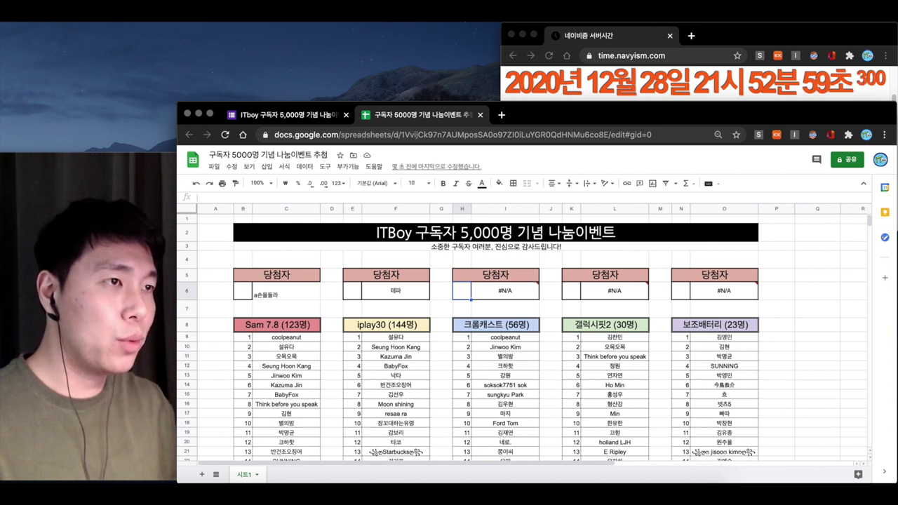
type("=ㄱ")
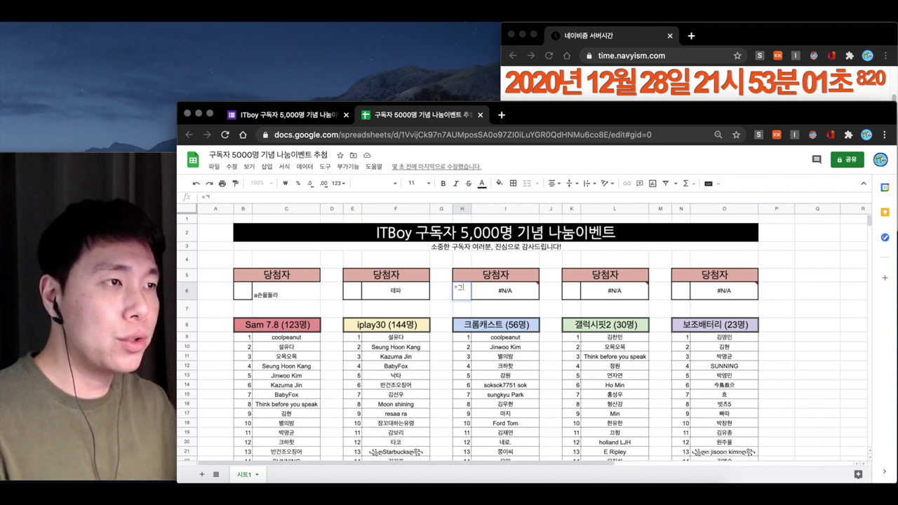
key("BackSpace")
type("rand")
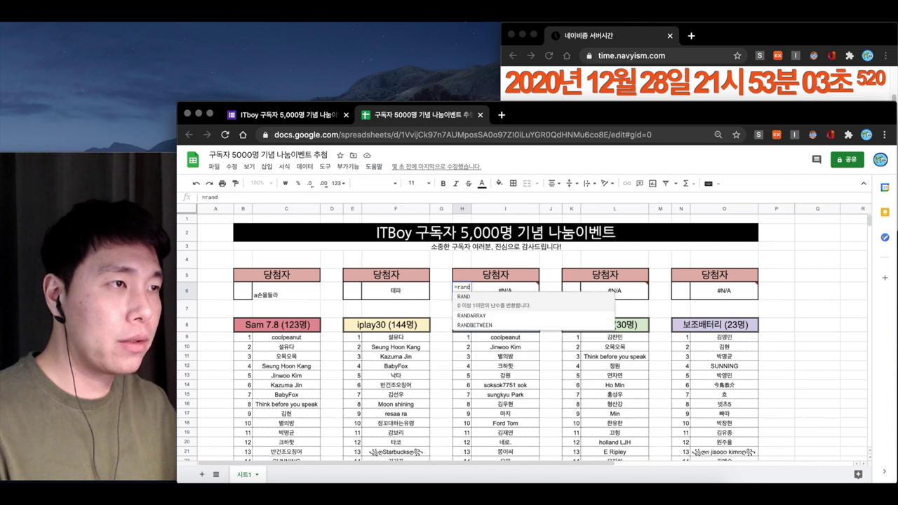
key("Up")
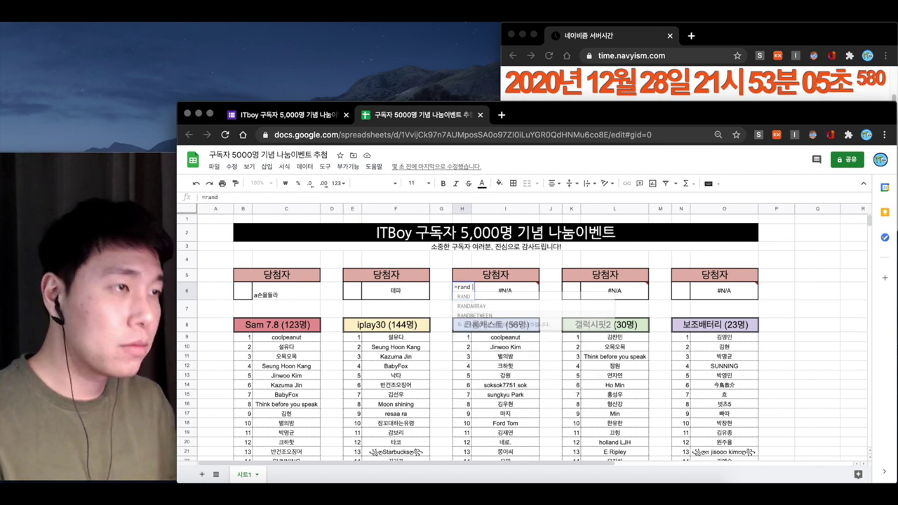
type("between(1,")
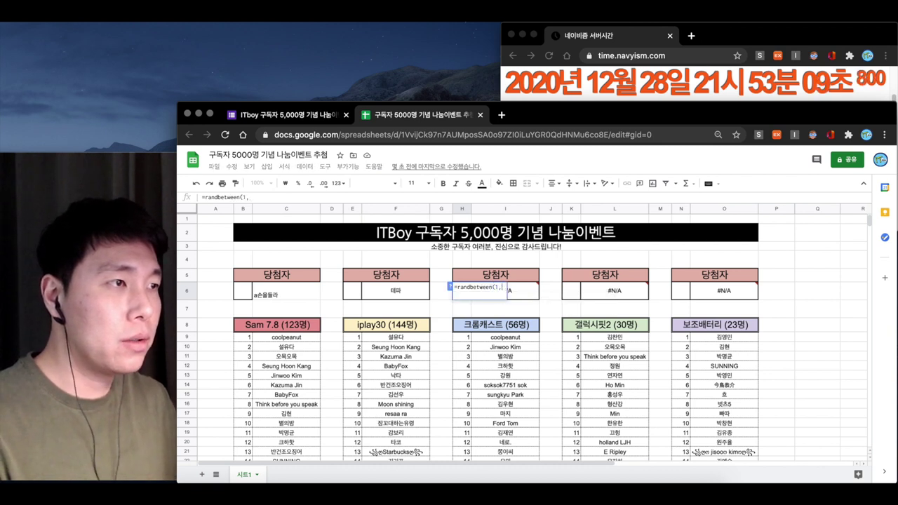
type("56)")
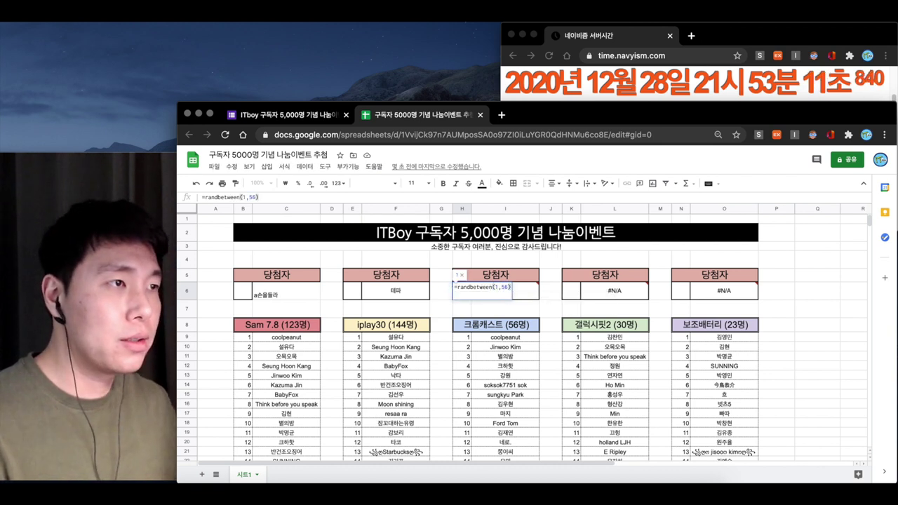
key("Return")
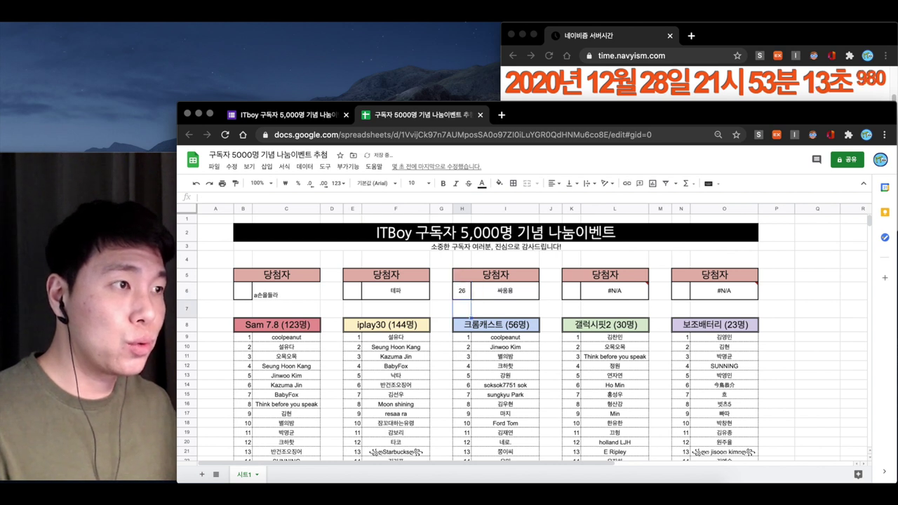
left_click(462, 290)
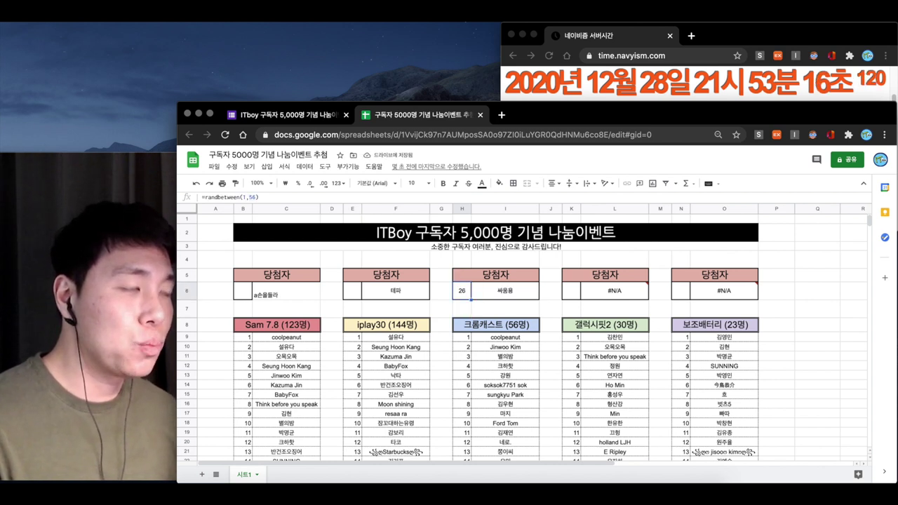
Type the 크롬캐스트 winner's name in a spare cell and paste it in as fixed text
left_click(504, 308)
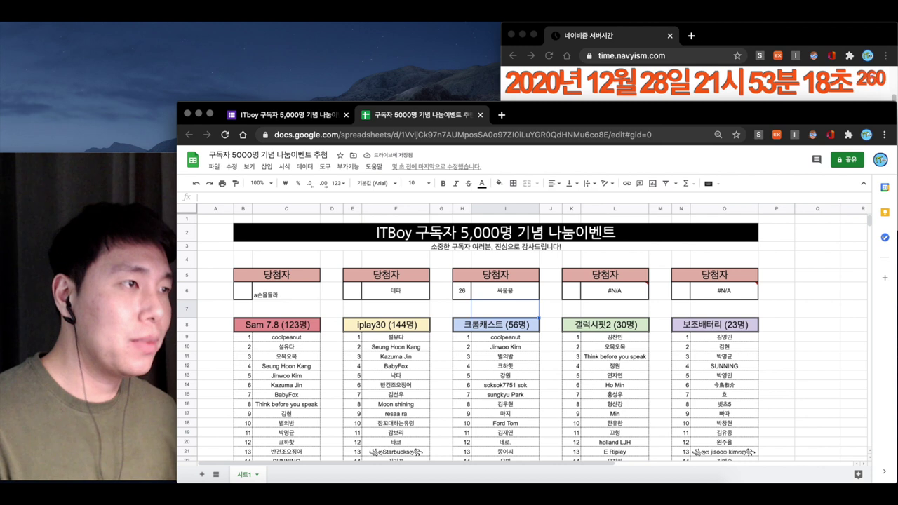
type("d쎄")
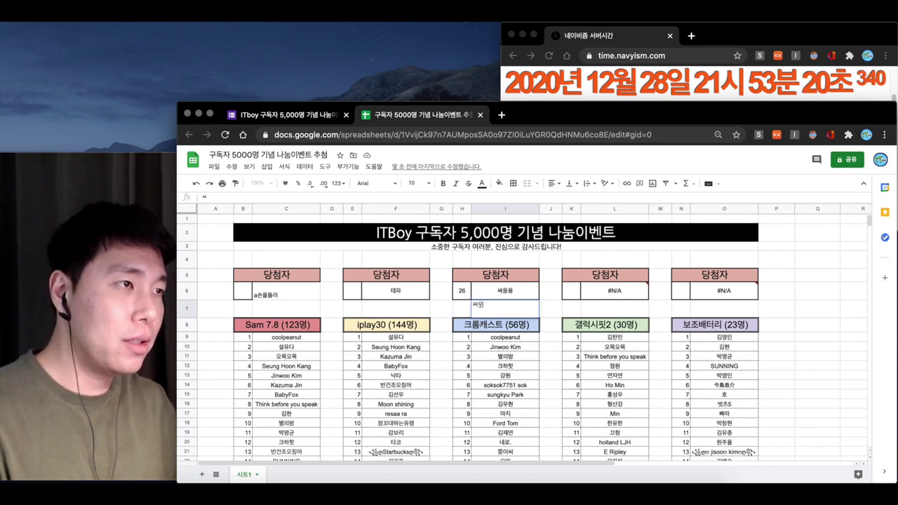
type("옹용")
left_click(461, 291)
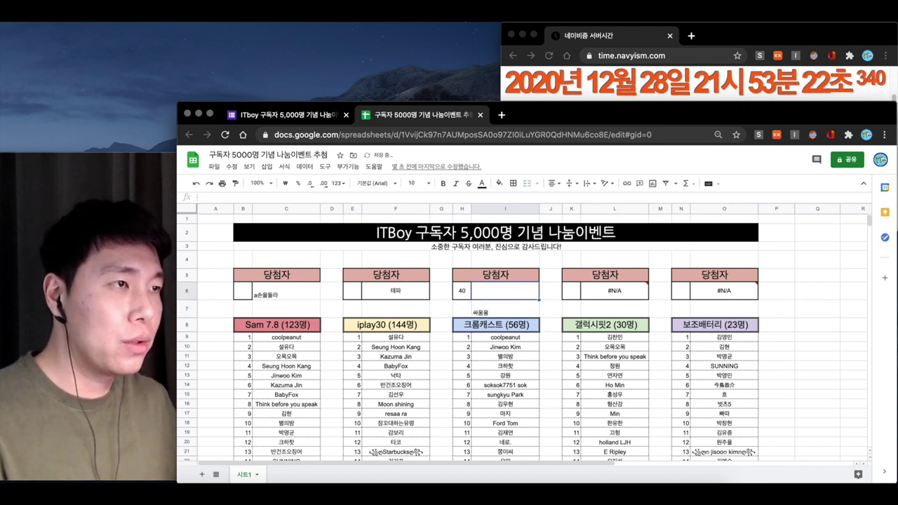
type("싸옹용")
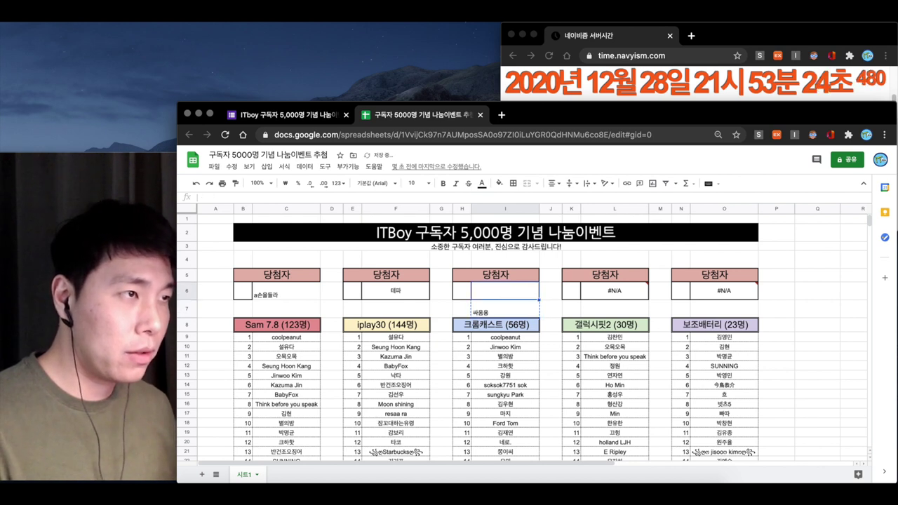
left_click(615, 309)
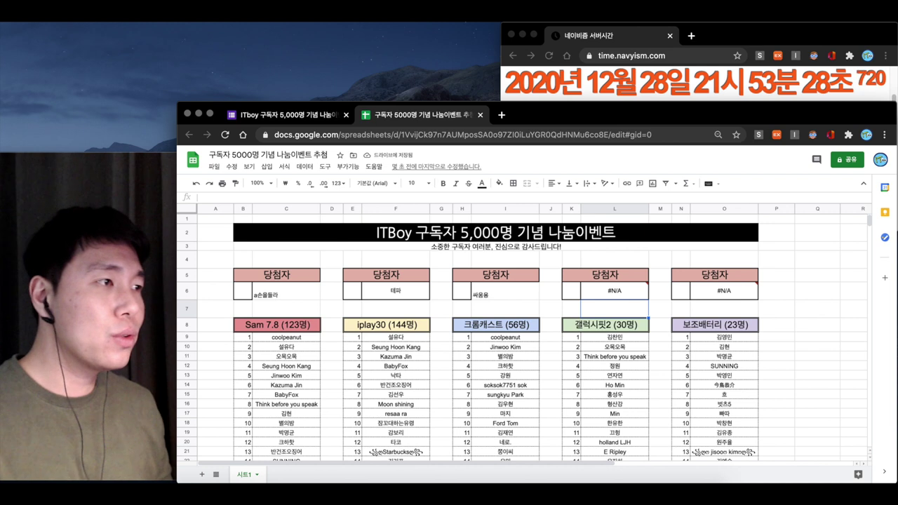
Enter =randbetween(1,30) in K6 for 갤럭시핏2, correcting the misspelled function name
left_click(571, 291)
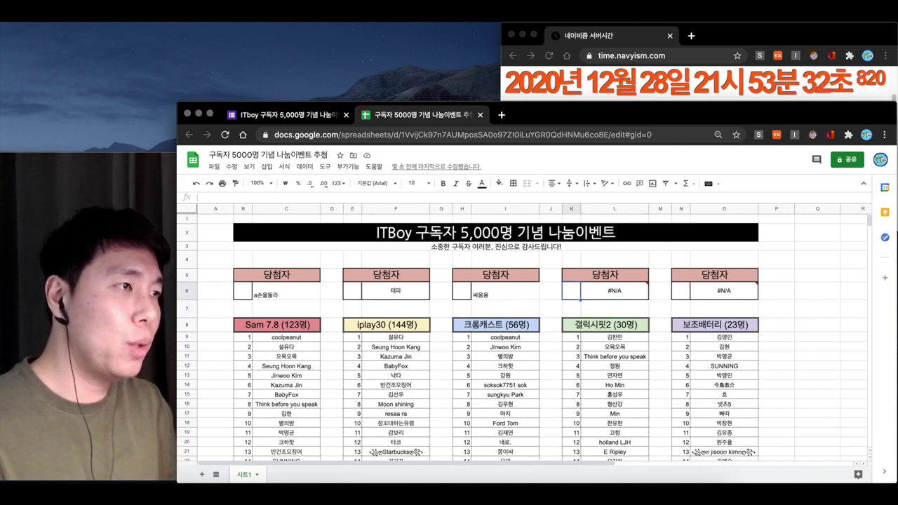
type("=ㄱ")
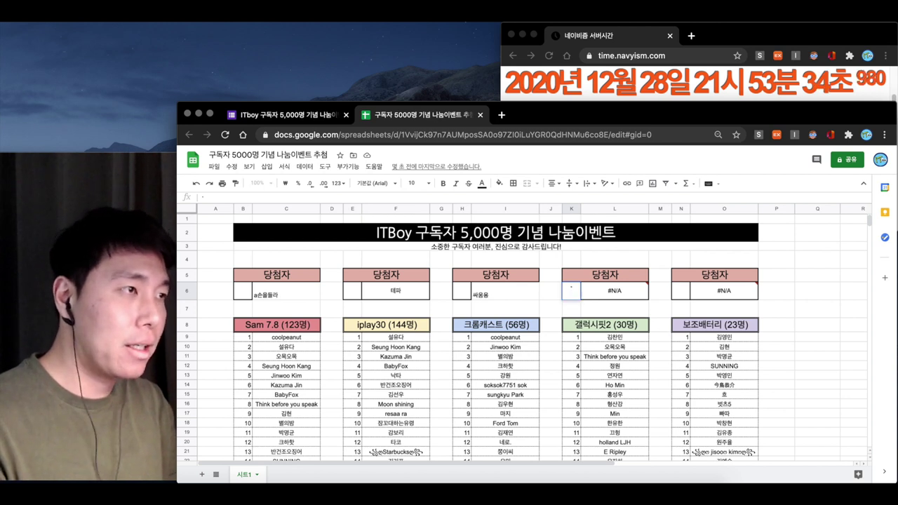
key("BackSpace")
key("BackSpace")
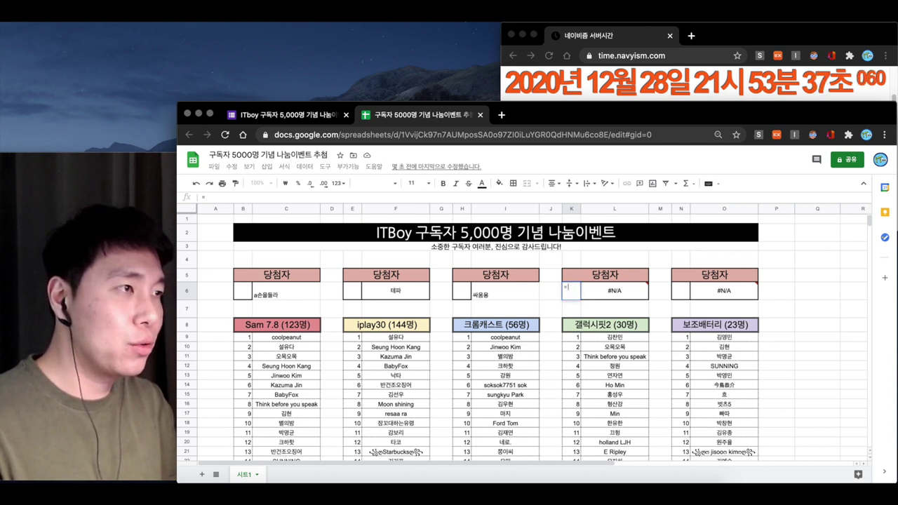
type("=rand")
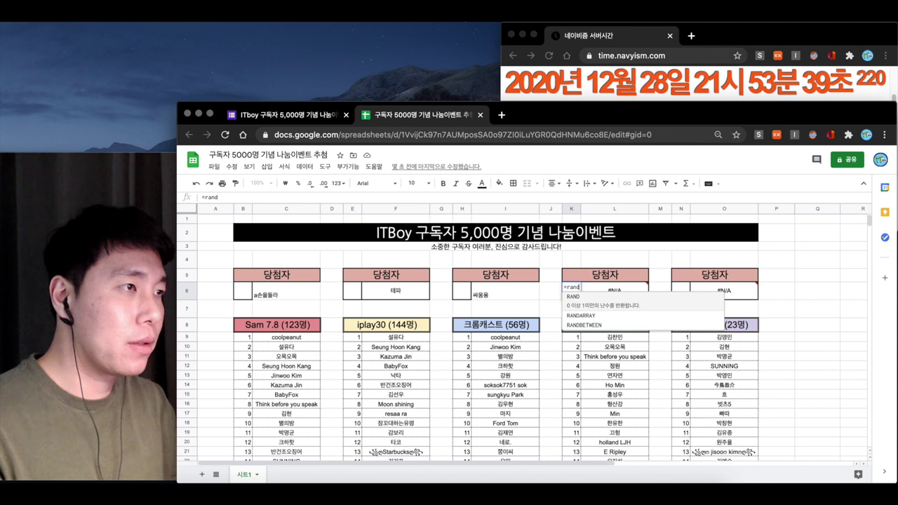
type("betweent(")
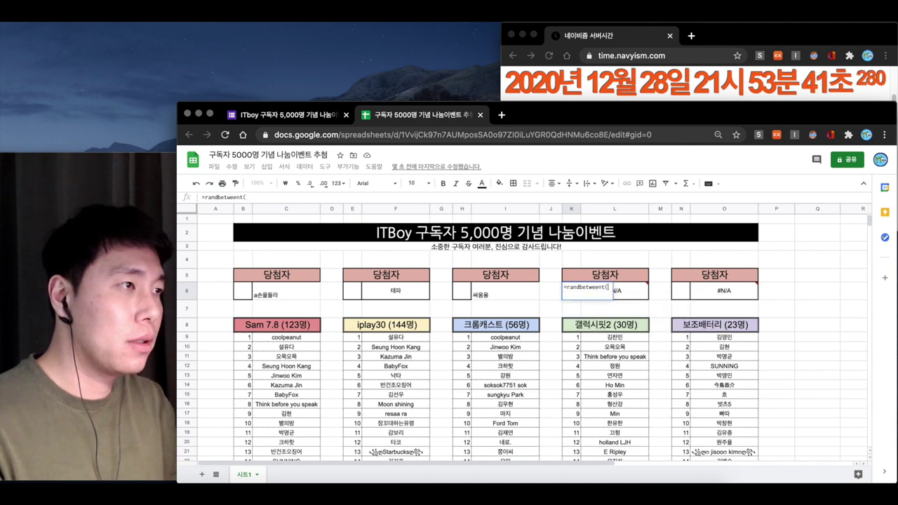
key("BackSpace")
key("BackSpace")
type("(1")
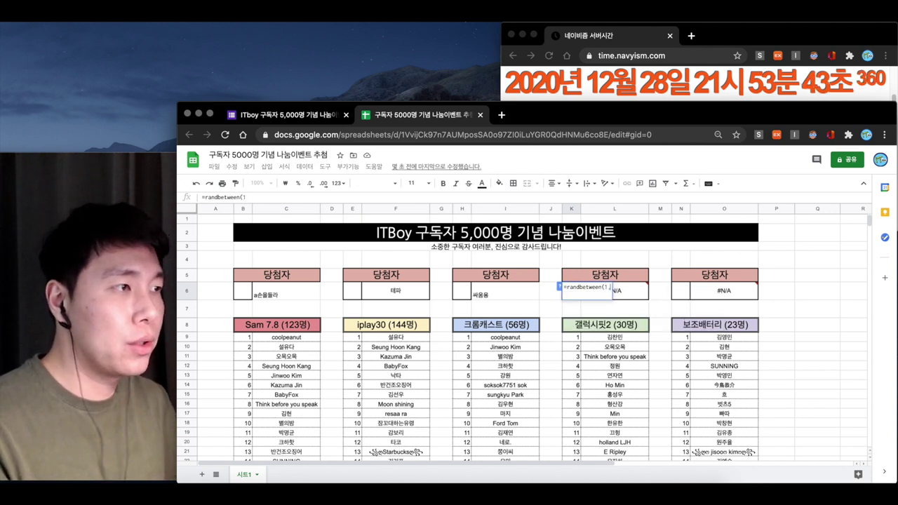
type(",30)")
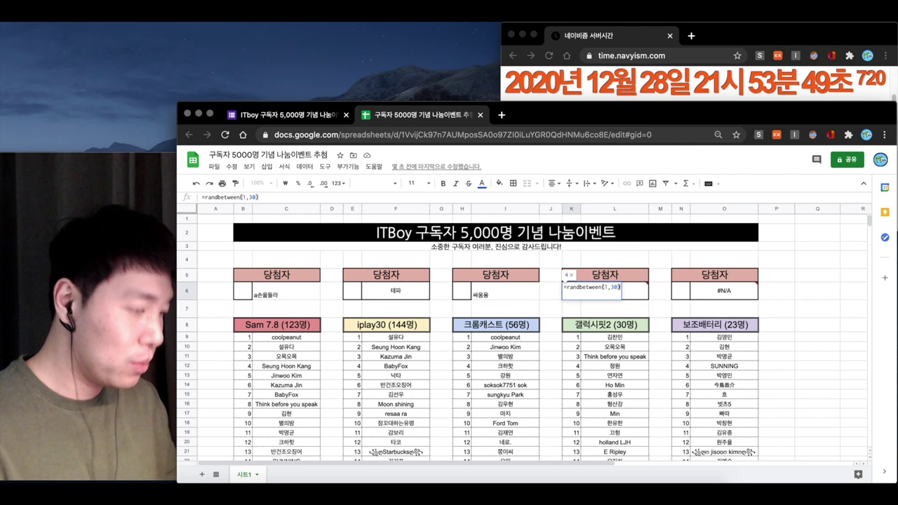
key("Return")
left_click(571, 290)
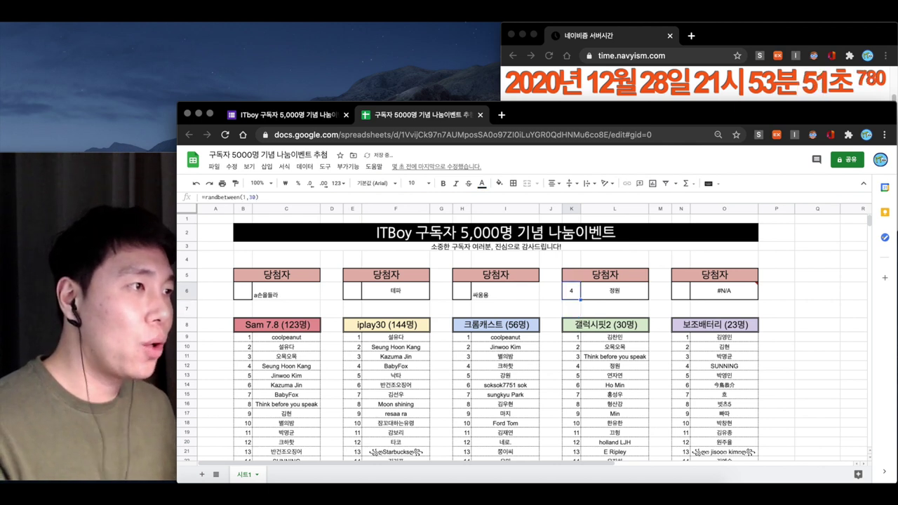
Delete the K6 draw formula and type the 갤럭시핏2 winner's name into L6 as plain text
left_click(614, 290)
left_click(614, 309)
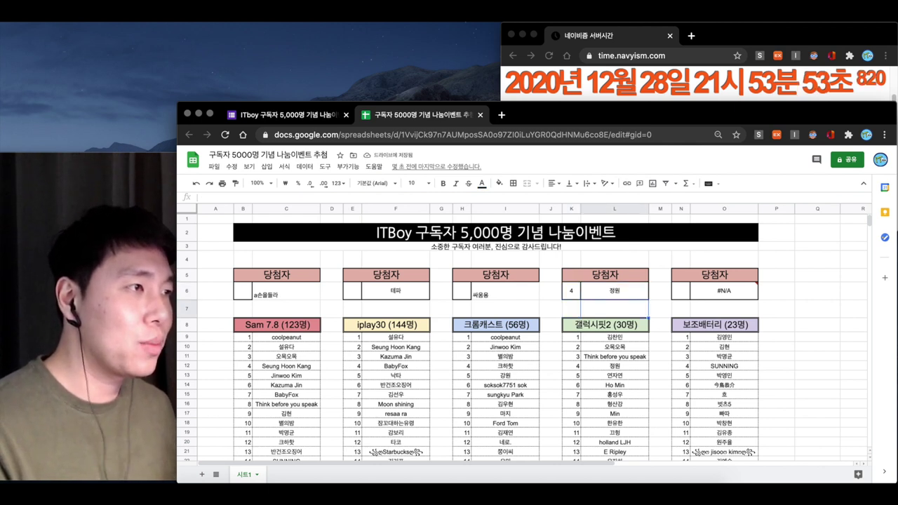
left_click(571, 309)
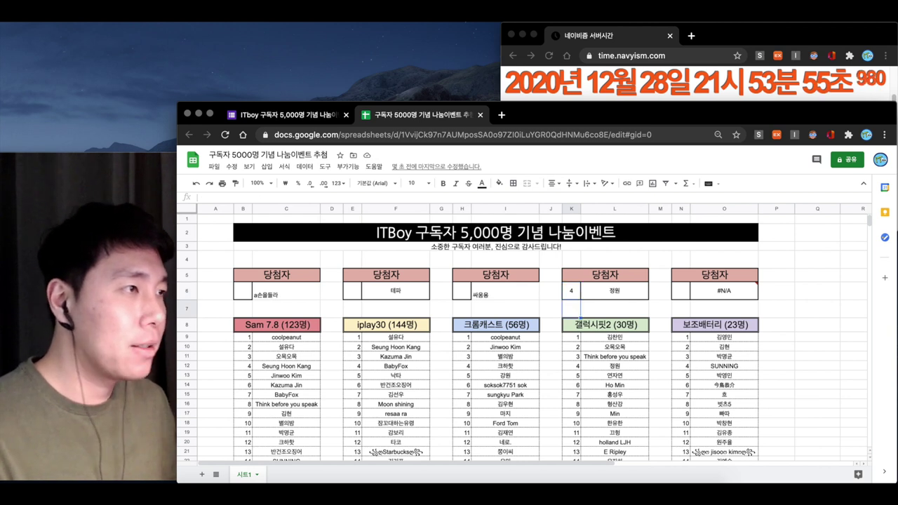
left_click(614, 309)
type("정이")
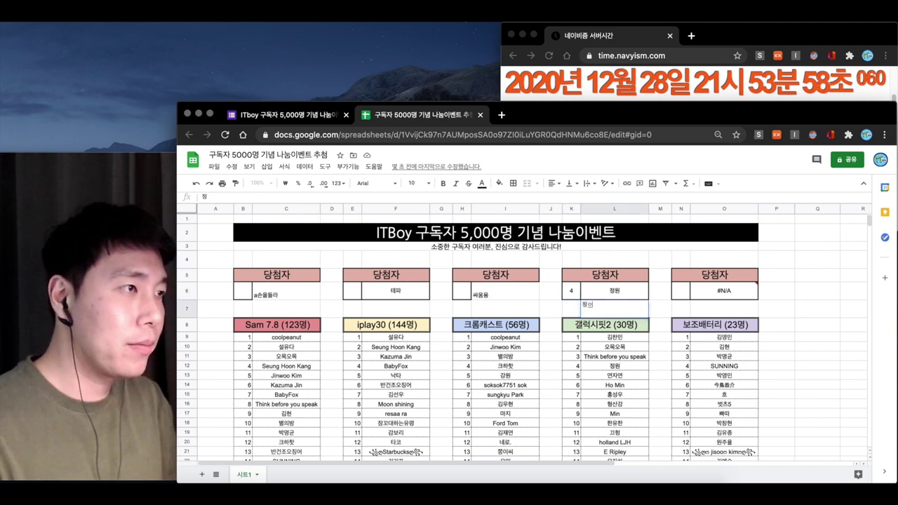
left_click(571, 290)
key("Delete")
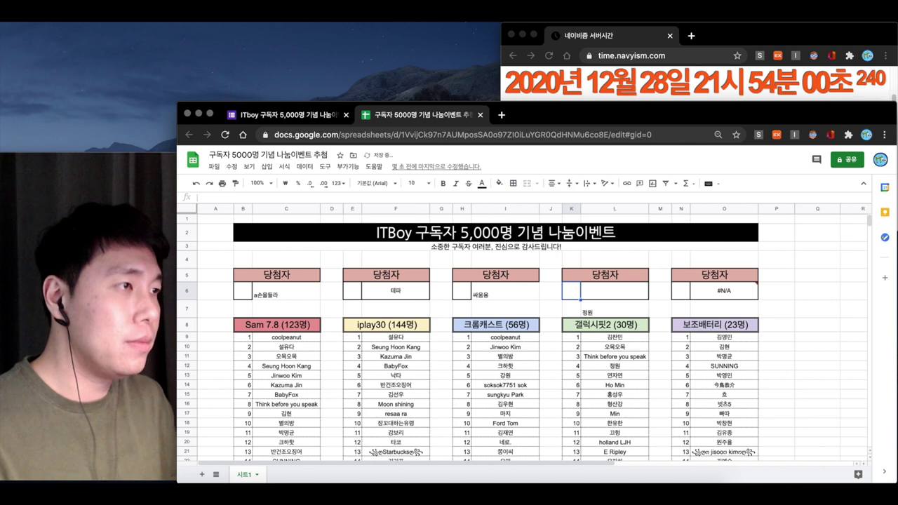
left_click(615, 290)
type("정원")
key("Return")
key("Delete")
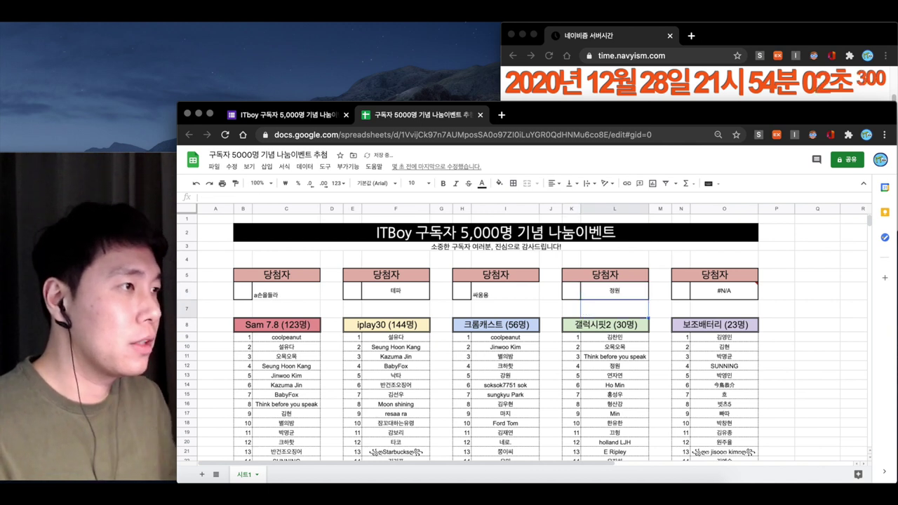
left_click(680, 290)
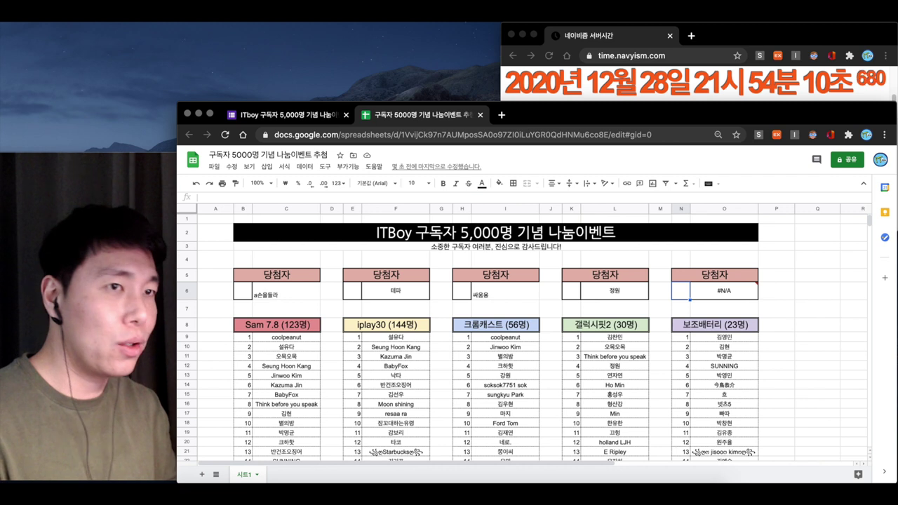
Draw the 보조배터리 winner with =randbetween(1,23) in N6 and put the winner's typed name in O6
type("=")
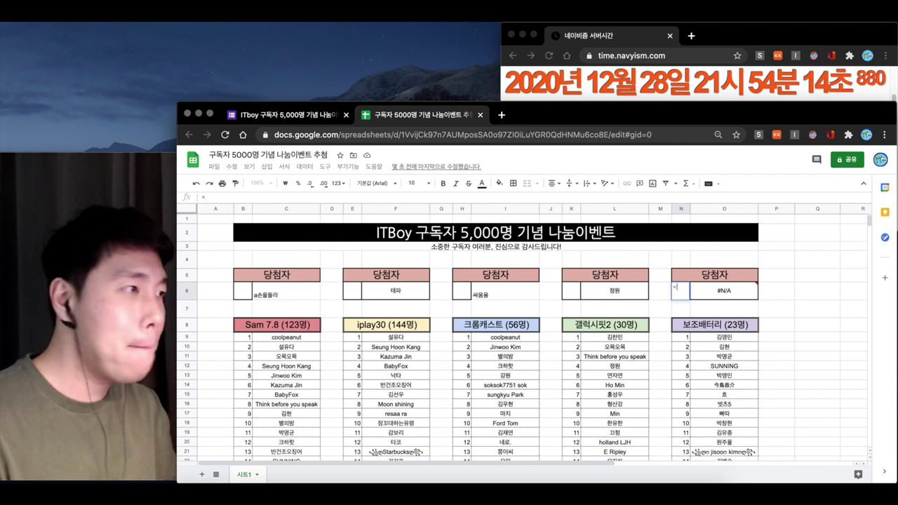
type("randbetween(1,23")
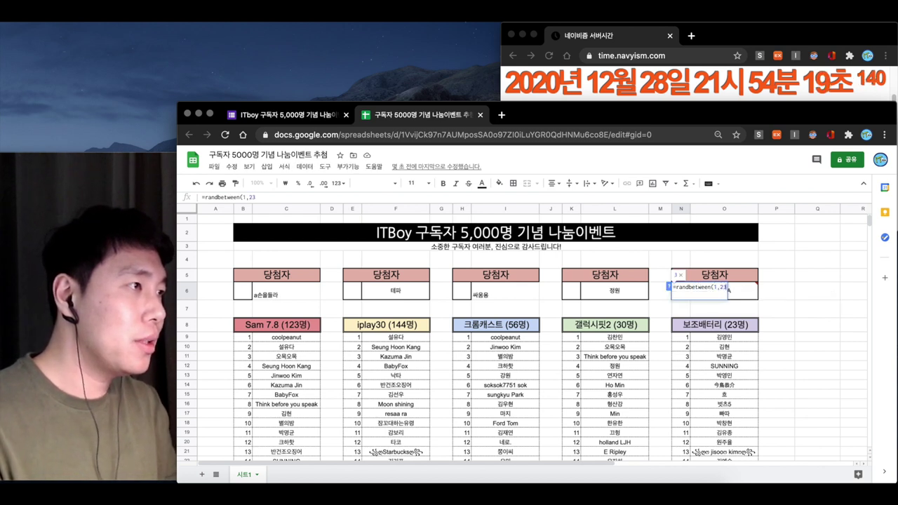
type(")")
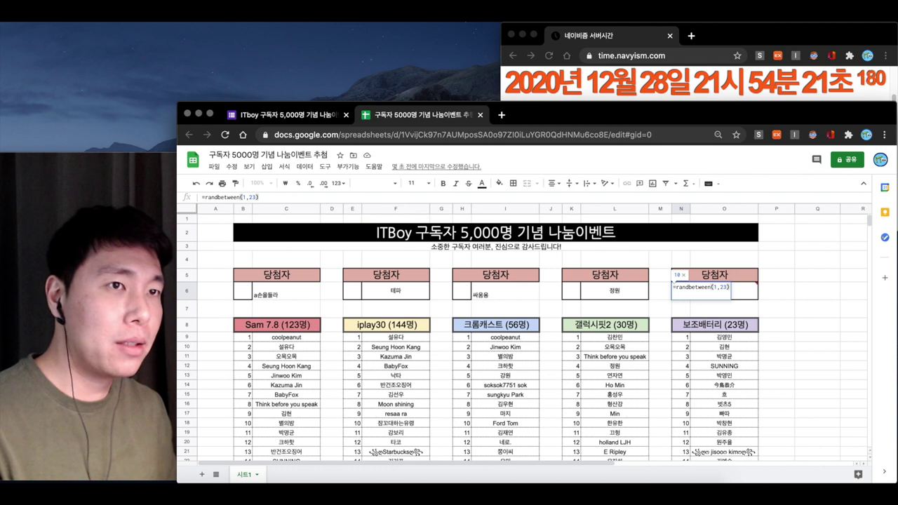
key("Return")
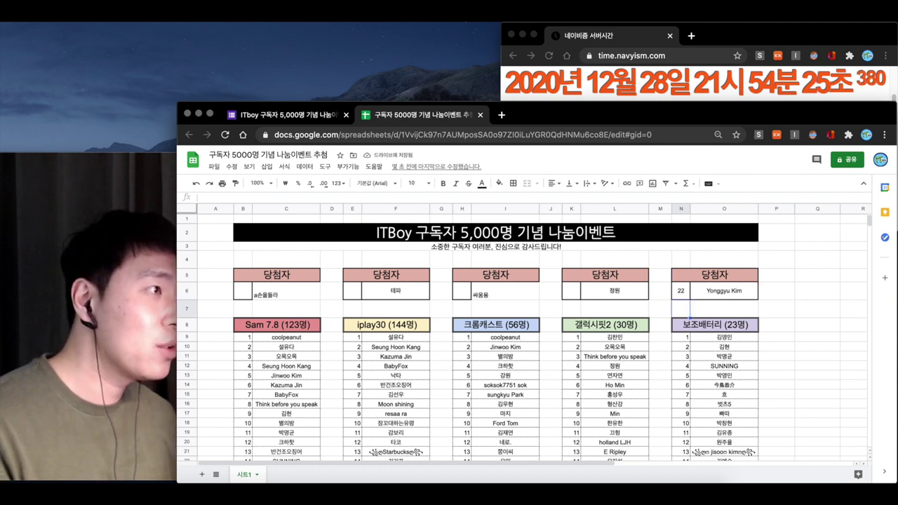
left_click(724, 310)
type("ㅁ")
key("BackSpace")
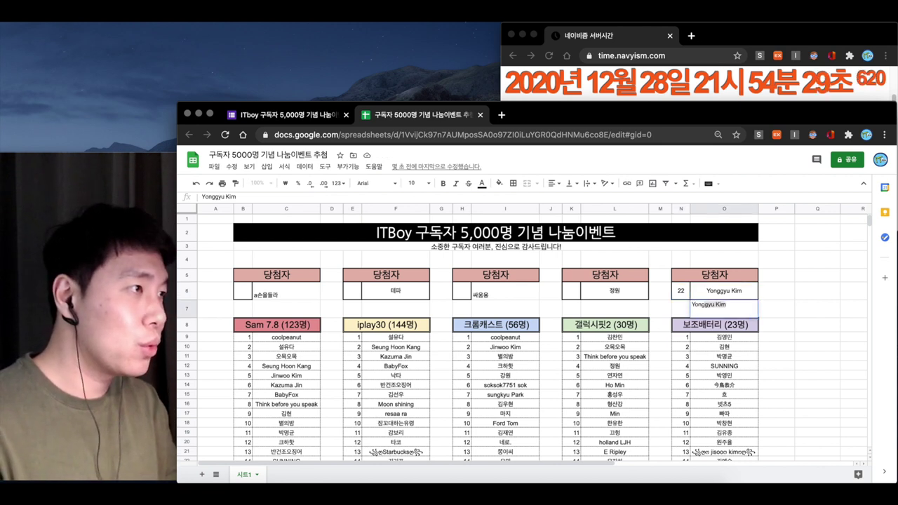
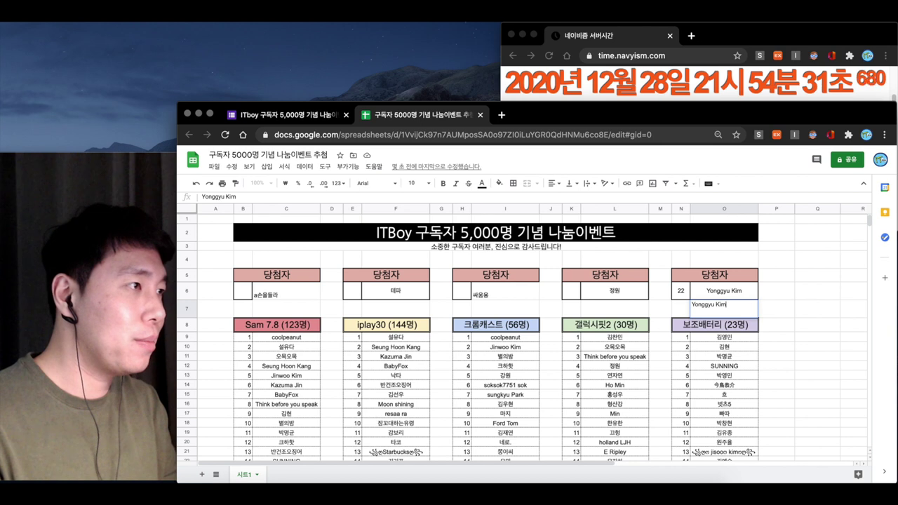
key("Return")
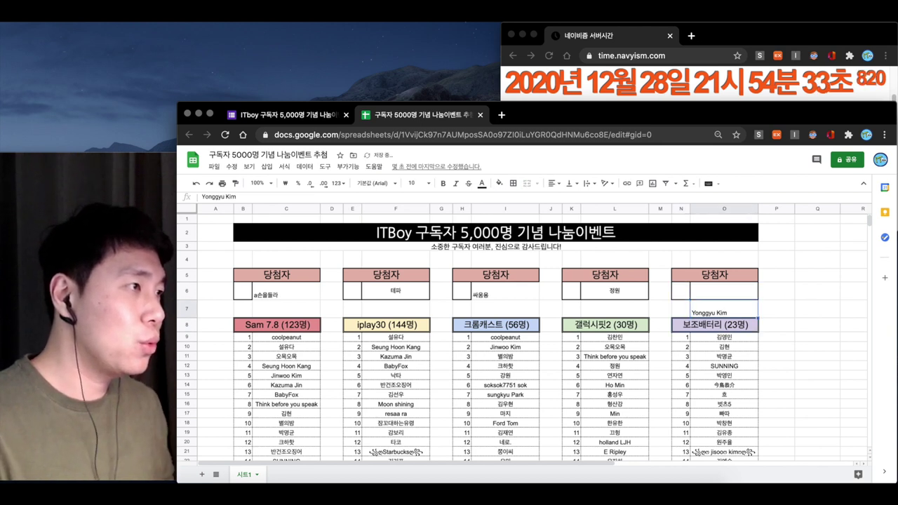
key("ctrl+x")
key("Up")
key("ctrl+v")
Merge the Sam 7.8 and iplay30 winner cell pairs
key("Left")
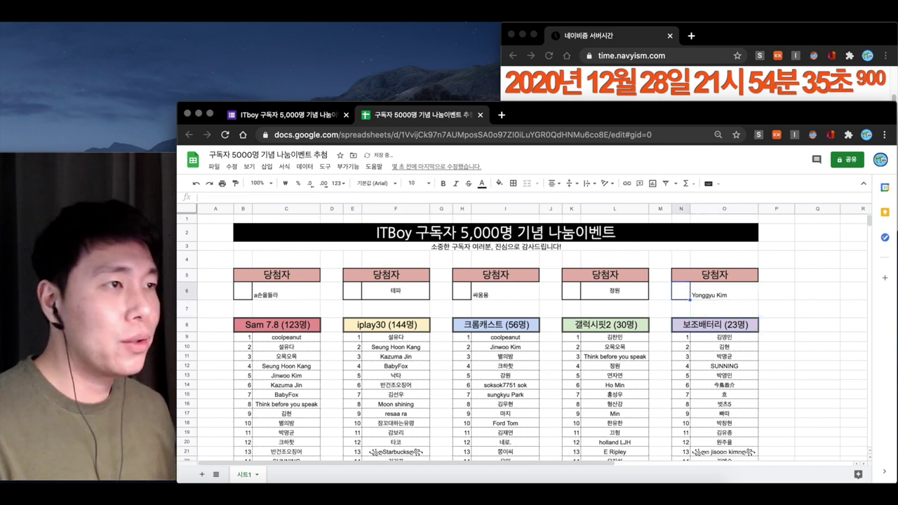
key("Left")
key("Left")
key("Left")
key("Left")
key("Left")
key("Left")
key("Left")
key("Left")
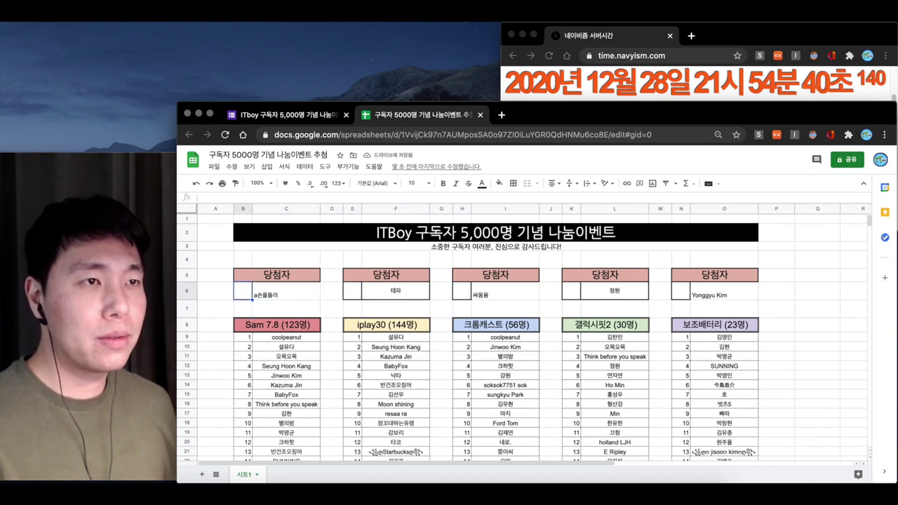
key("shift+Right")
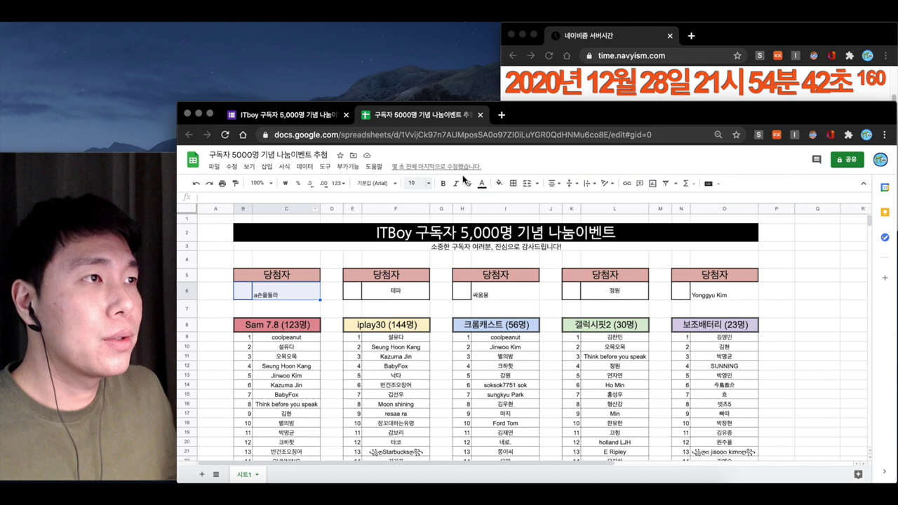
left_click(528, 184)
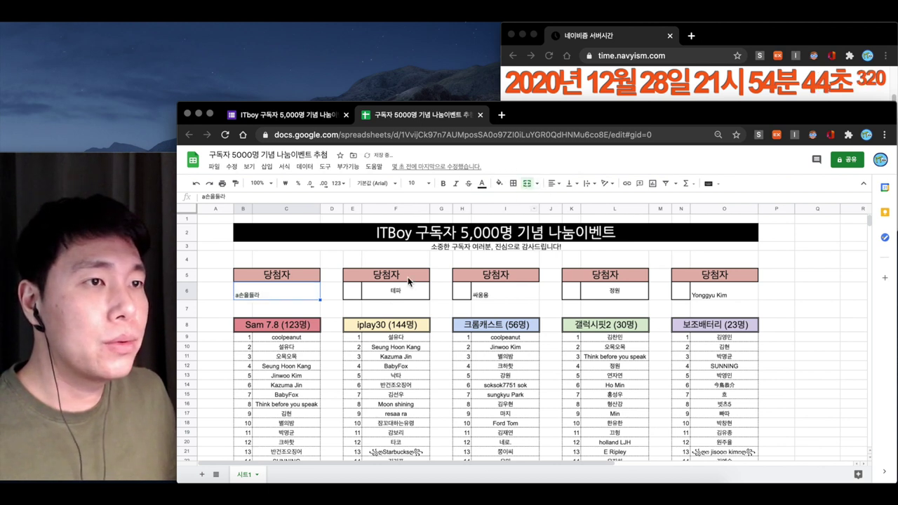
left_click(359, 292)
key("shift+Right")
left_click(528, 184)
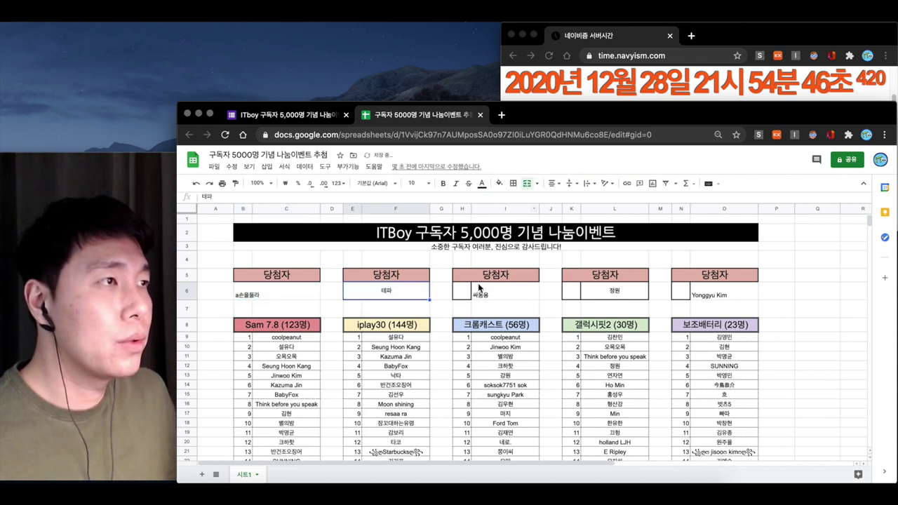
Merge the 크롬캐스트 and 갤럭시핏2 winner cell pairs, then select the 보조배터리 pair and other winner cells
left_click(463, 292)
key("shift+Right")
left_click(528, 183)
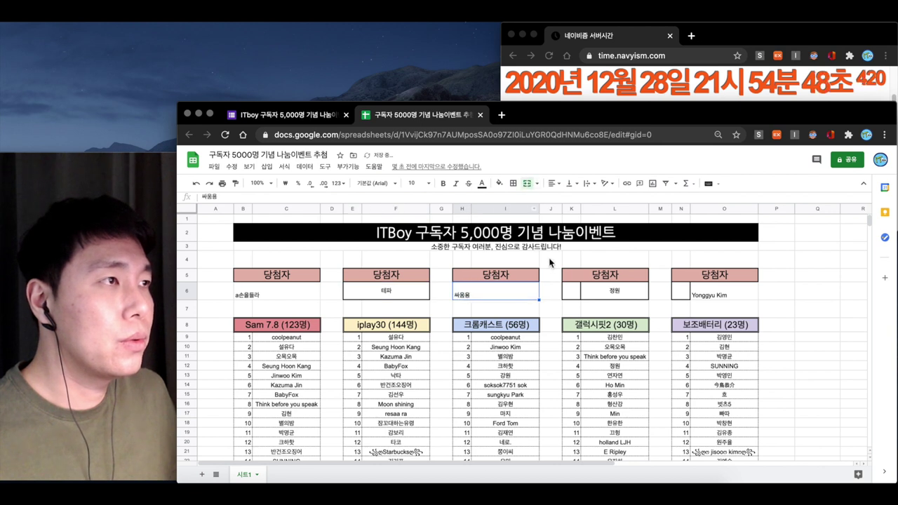
left_click(574, 291)
key("shift+Right")
left_click(528, 184)
left_click(680, 291)
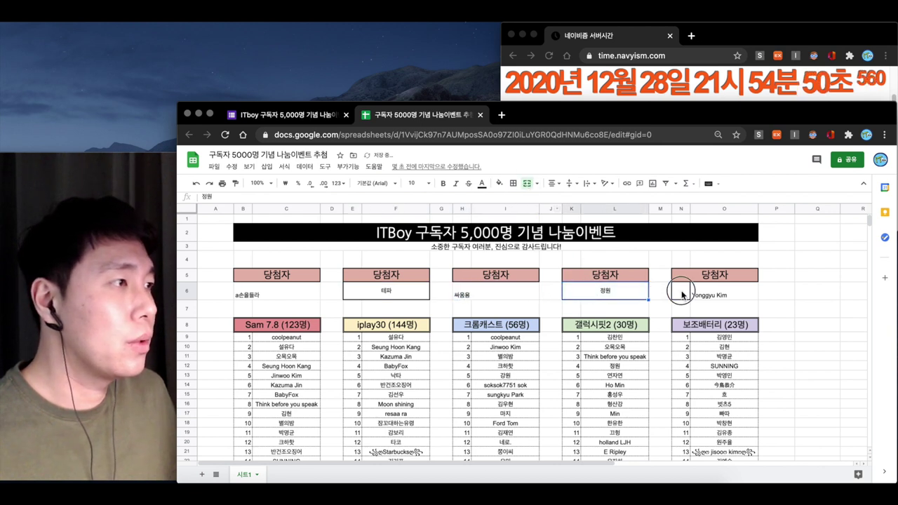
key("shift+Right")
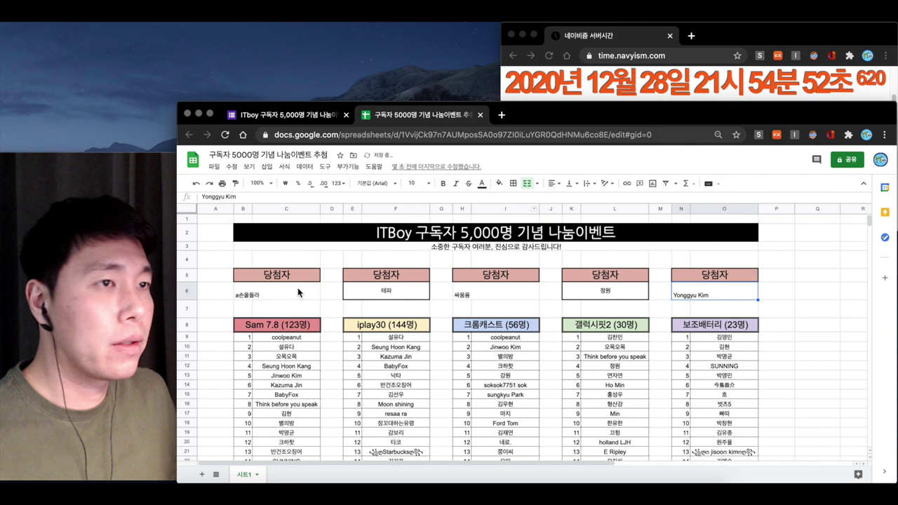
left_click(295, 296)
left_click(484, 296, "super")
Set the five selected winner names to font size 20 and centre them horizontally
left_click(620, 294, "super")
left_click(691, 294, "super")
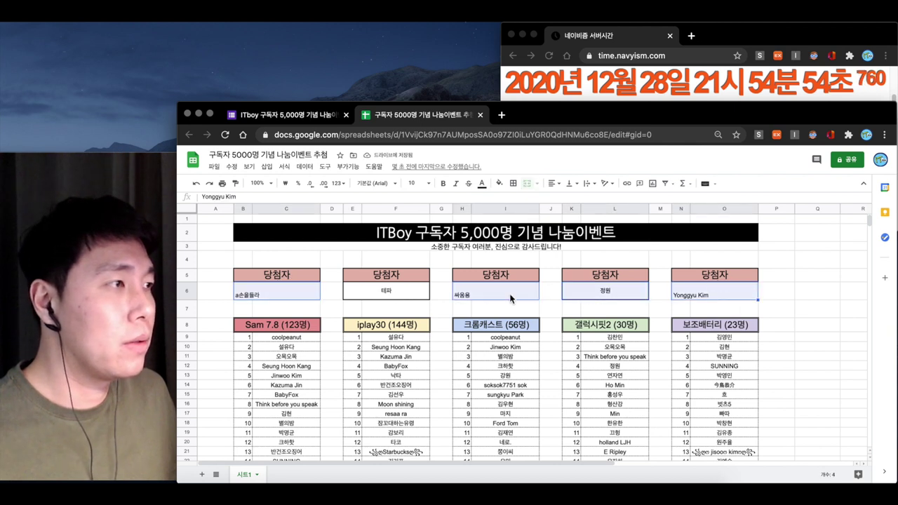
left_click(419, 293, "super")
left_click(413, 183)
type("20")
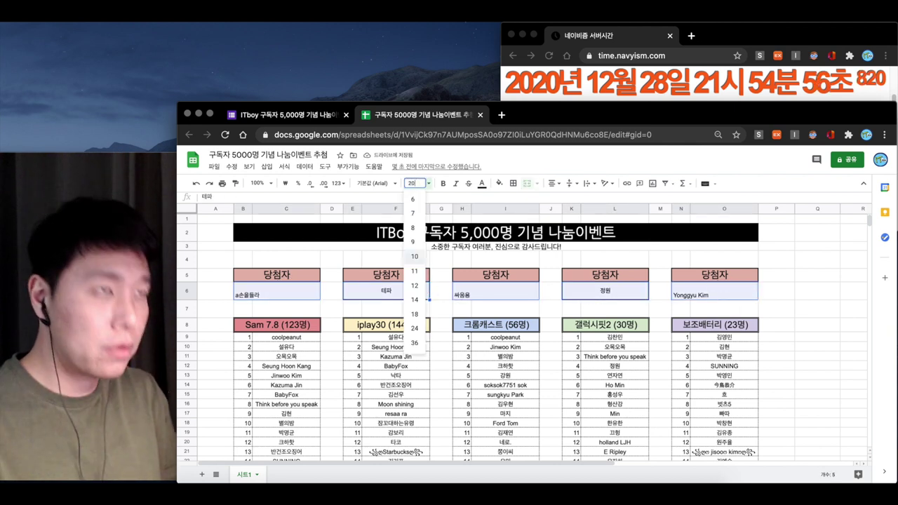
key("Return")
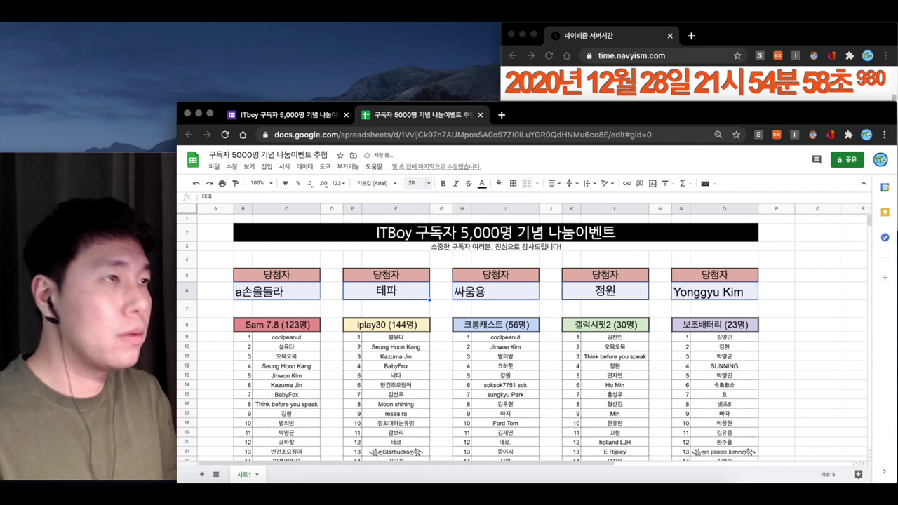
left_click(552, 183)
left_click(563, 203)
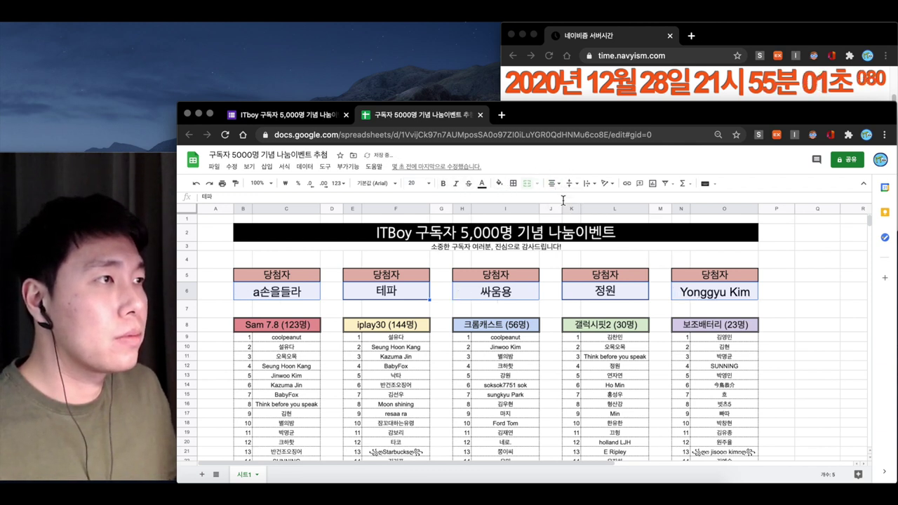
left_click(358, 328)
Apply all borders to the winner cells, including the battery winner cell
left_click(284, 292)
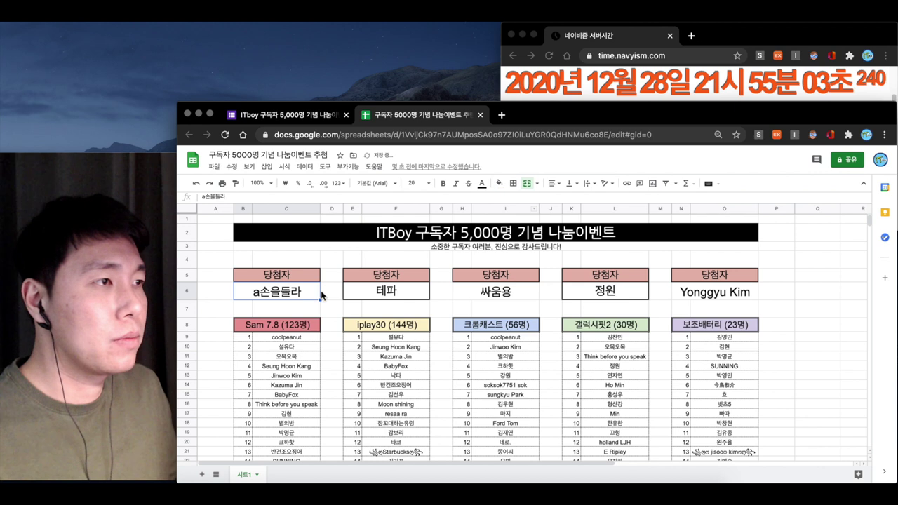
left_click(502, 290, "super")
left_click(680, 293, "super")
left_click(513, 183)
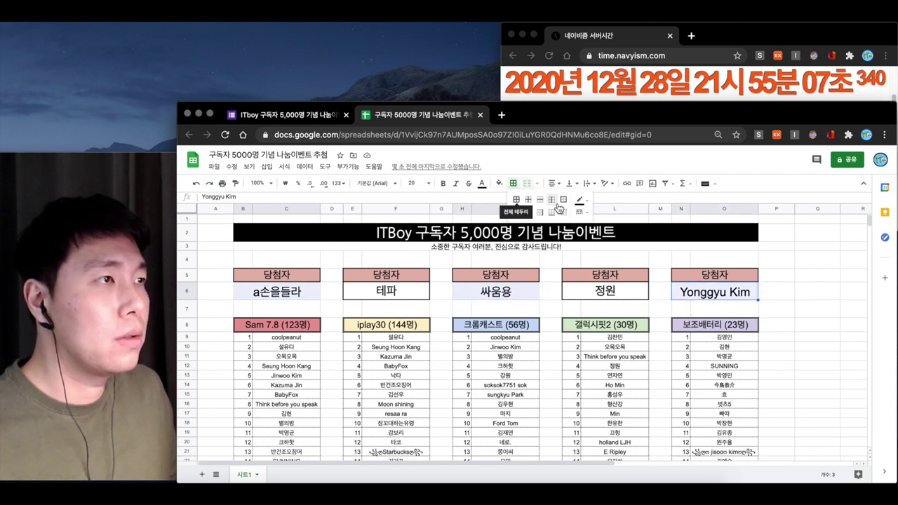
left_click(518, 203)
left_click(467, 297)
left_click(364, 309)
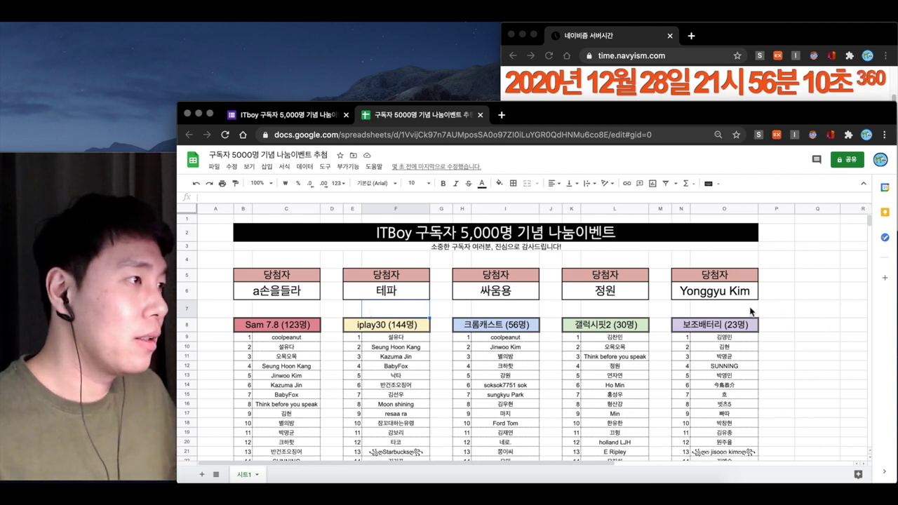
Start an =INDEX formula in O7 over the battery-list names O9:O31
left_click_drag(696, 310, 680, 310)
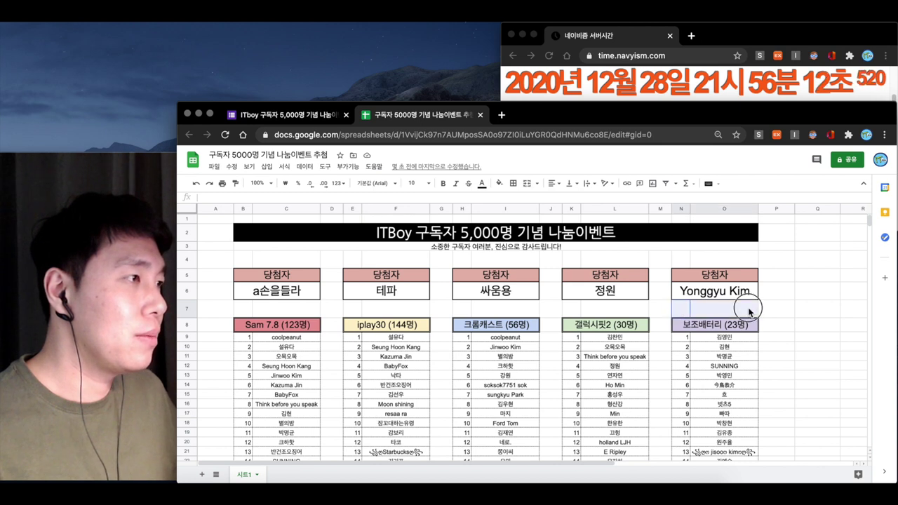
left_click(779, 310)
left_click_drag(692, 311, 734, 313)
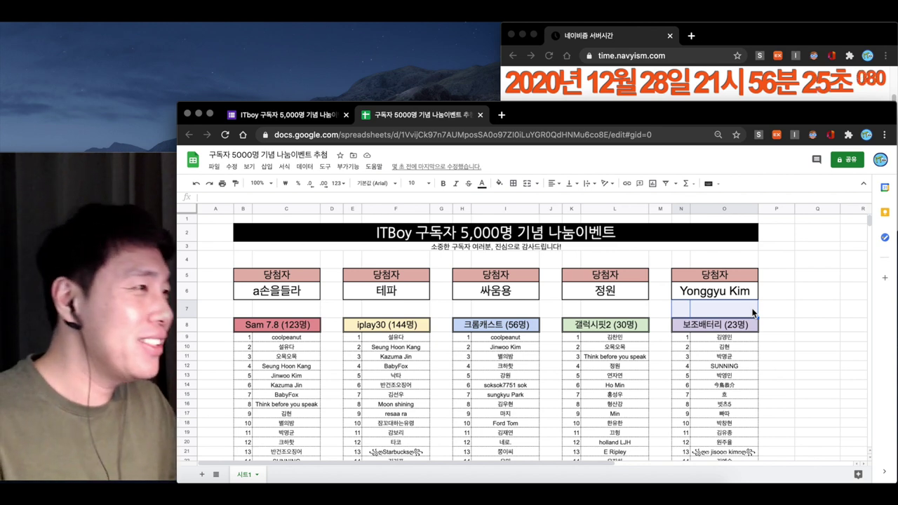
key("Down")
key("Down")
key("Down")
left_click(692, 314)
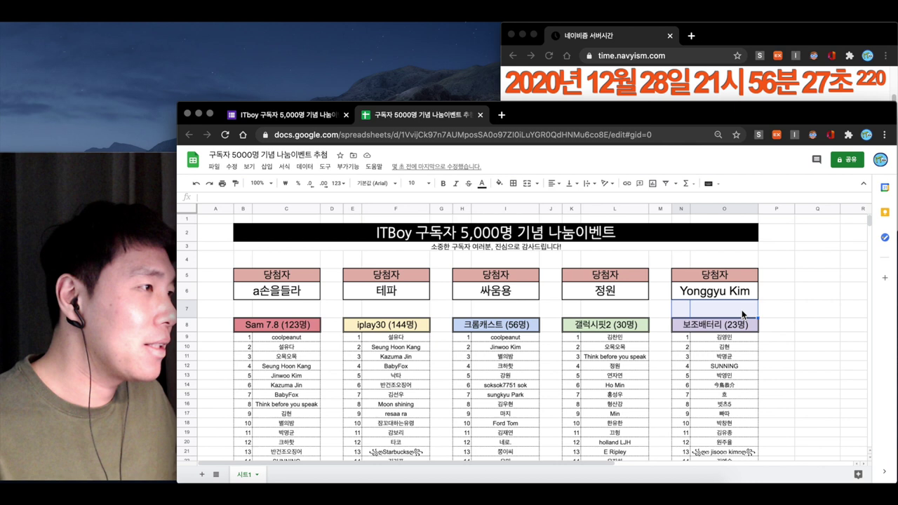
key("Return")
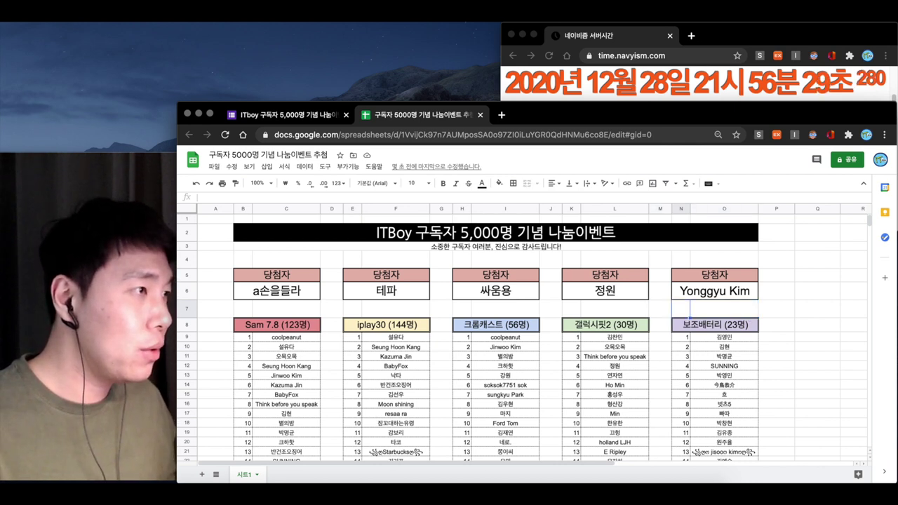
type("=")
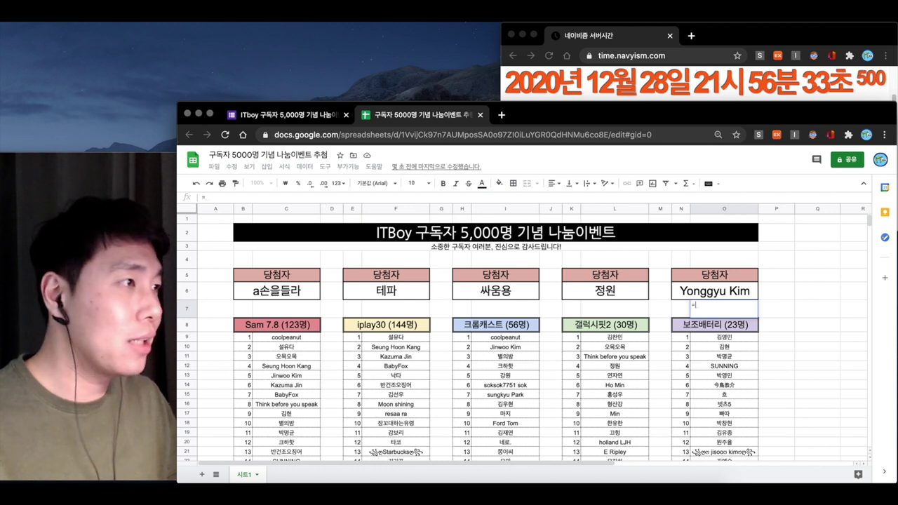
type("index")
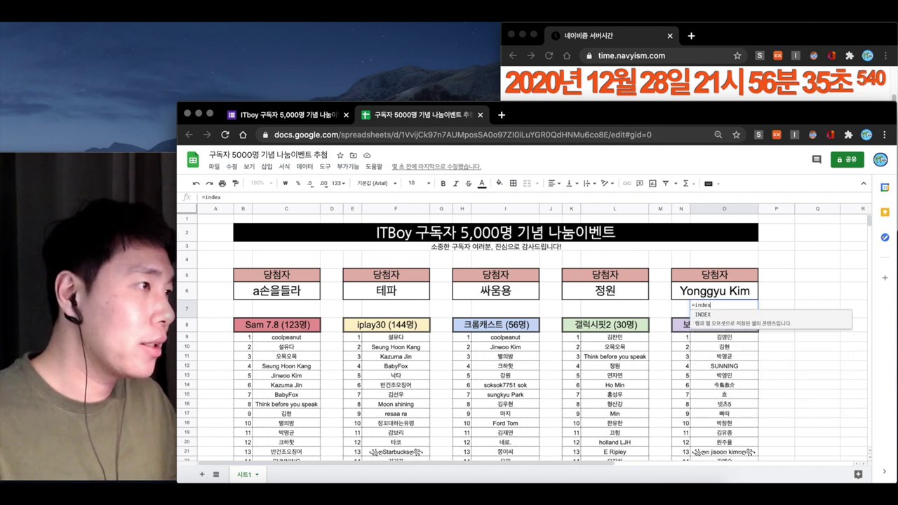
type("(")
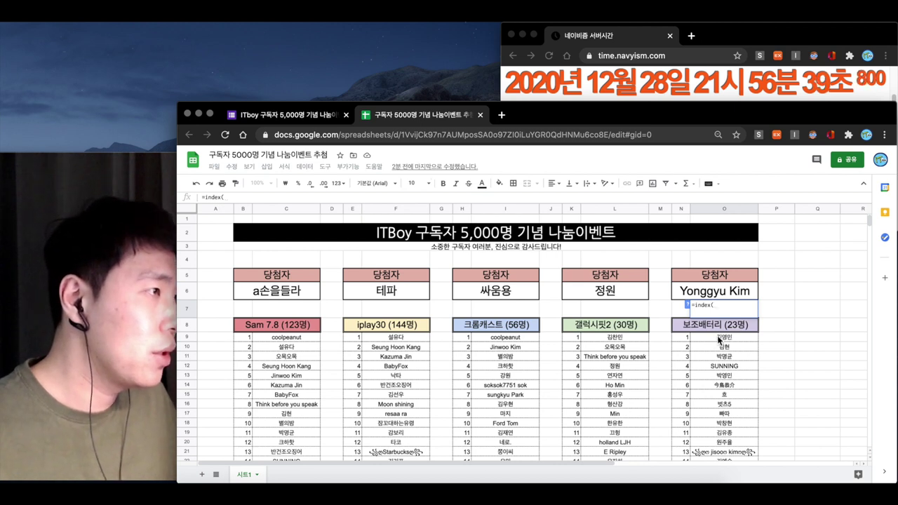
left_click_drag(718, 338, 733, 429)
scroll(725, 421, "down", 3)
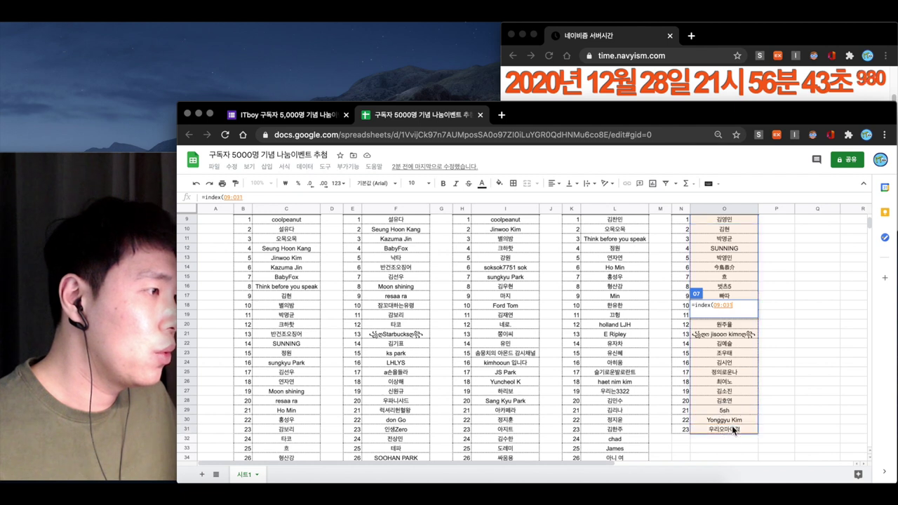
scroll(750, 374, "up", 3)
Complete it with MATCH of N7 in N9:N31 and enter it, showing #N/A
type(",matc")
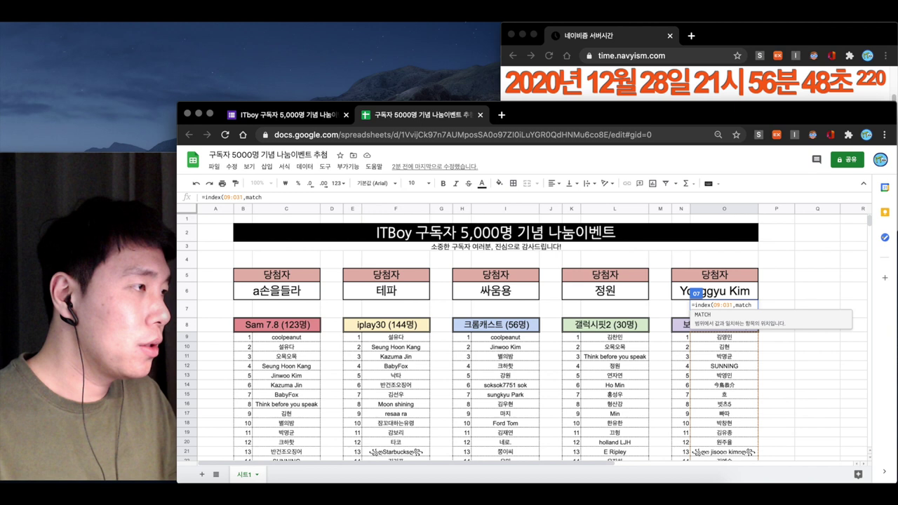
type("h(")
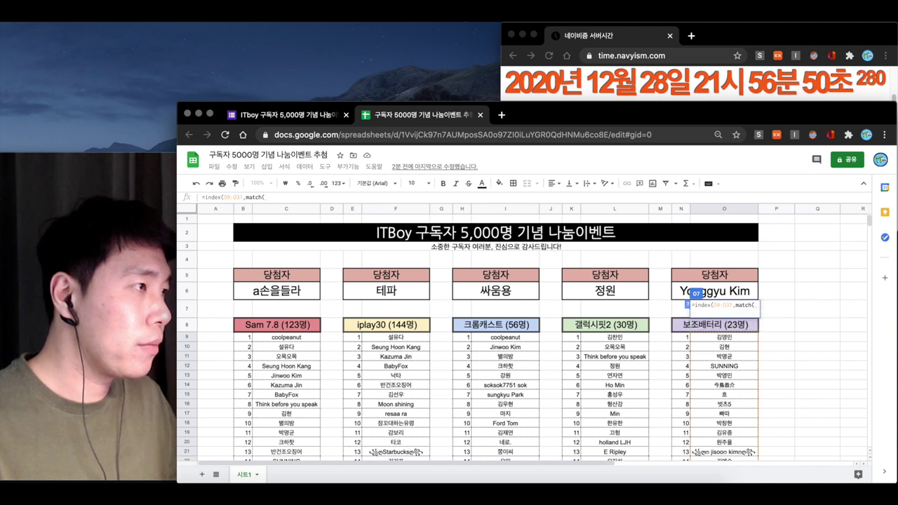
left_click(676, 304)
type(",")
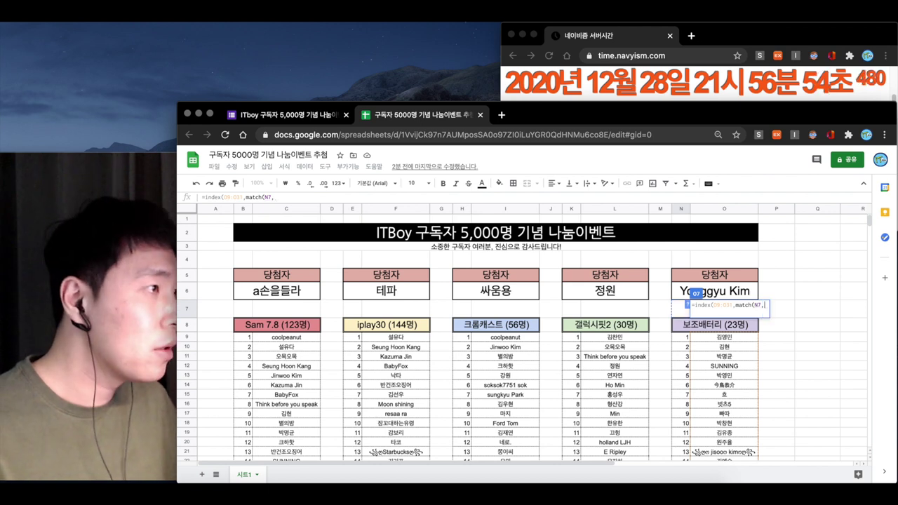
left_click_drag(682, 341, 682, 408)
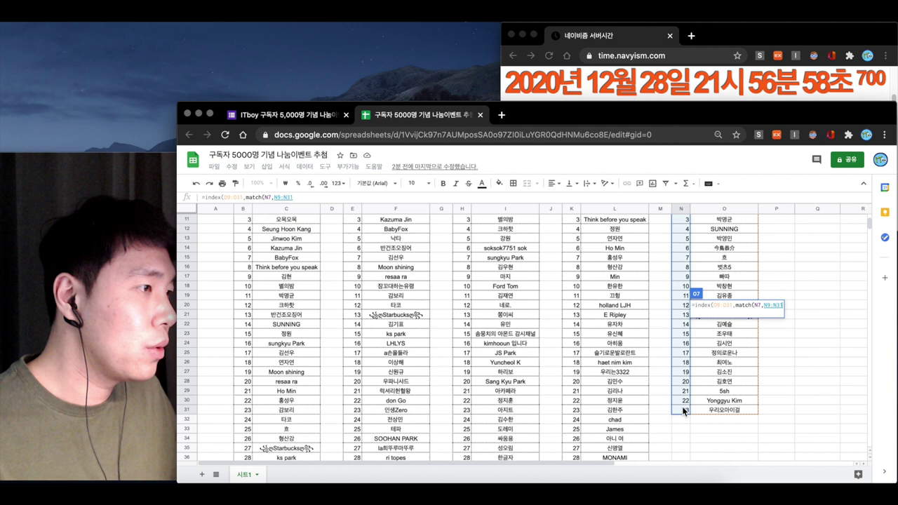
scroll(709, 388, "up", 5)
type("),")
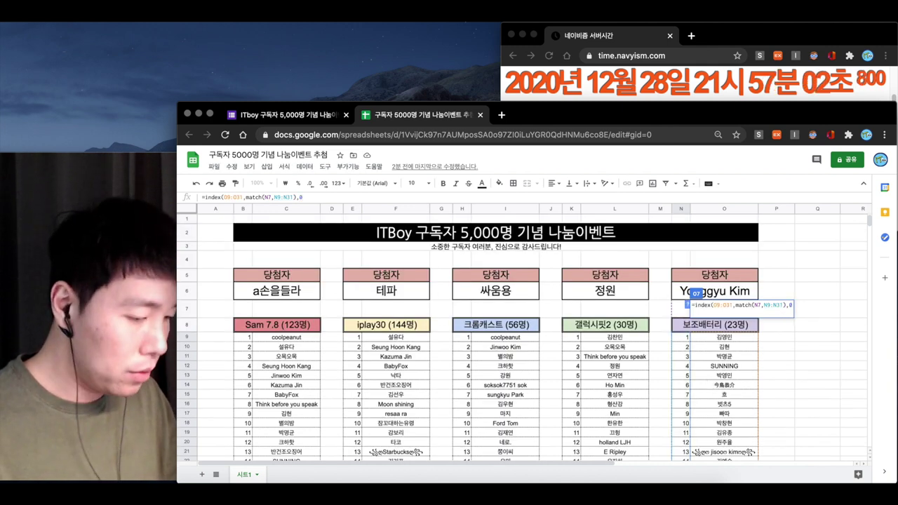
type("0)")
key("Return")
left_click(725, 311)
left_click(682, 307)
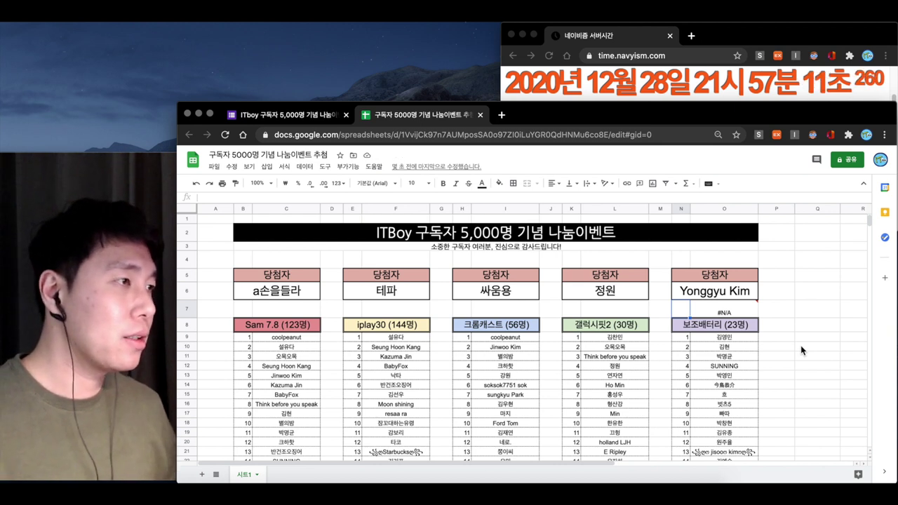
Enter =RANDBETWEEN(1,23) in N7, fixing the misspelled function name
type("=r")
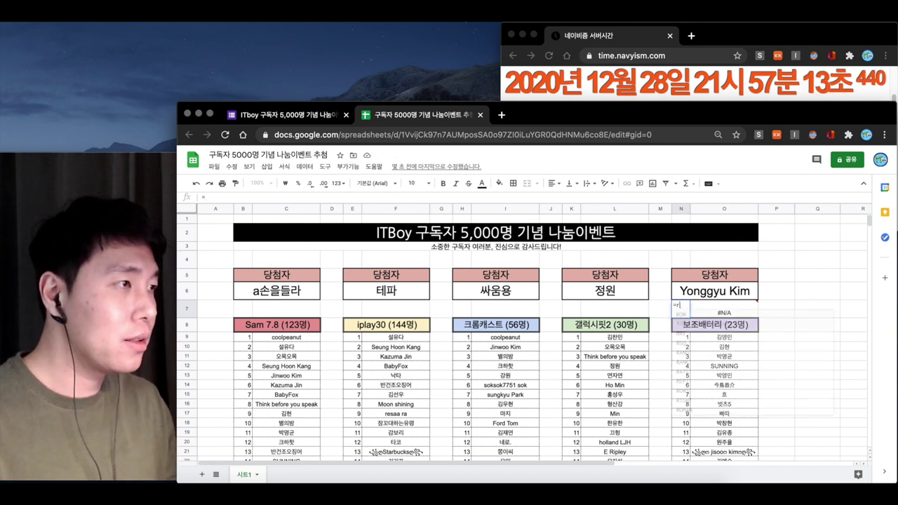
type("andbetwe")
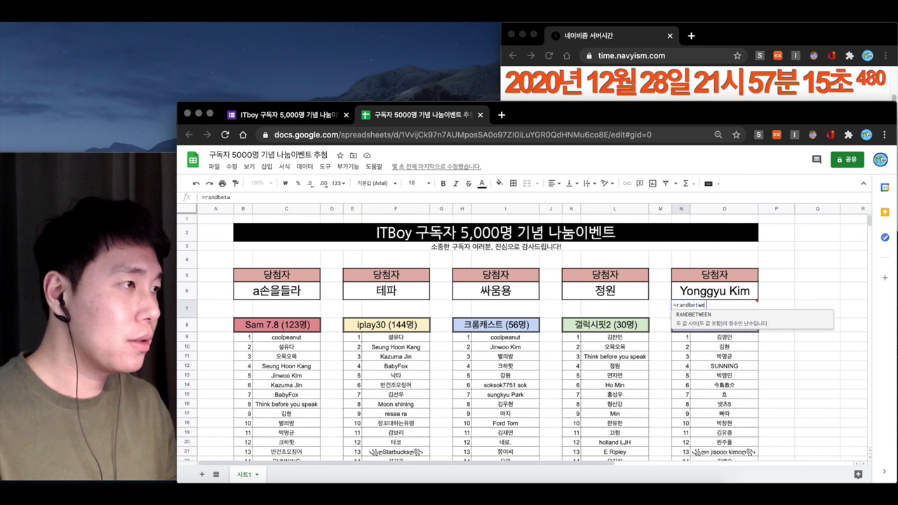
type("ent(1,23)")
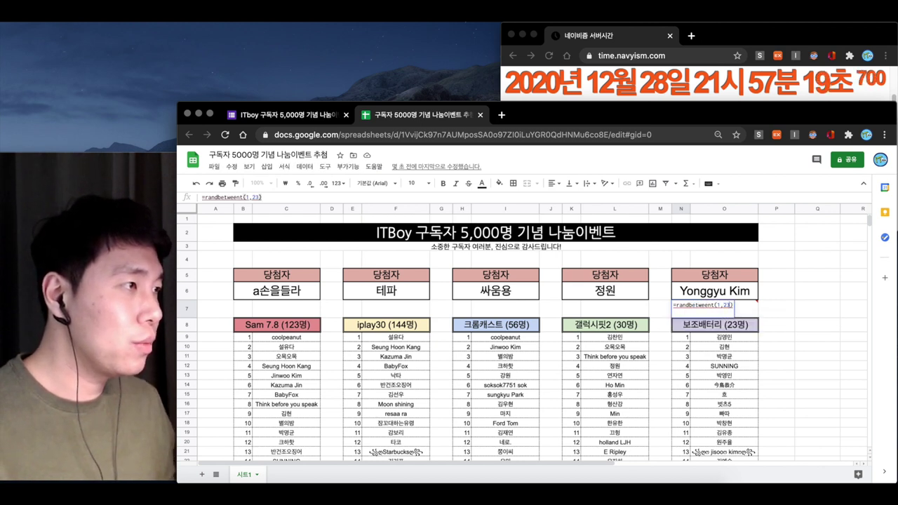
key("Left")
key("Left")
key("Left")
key("Left")
key("Left")
key("Left")
key("BackSpace")
key("End")
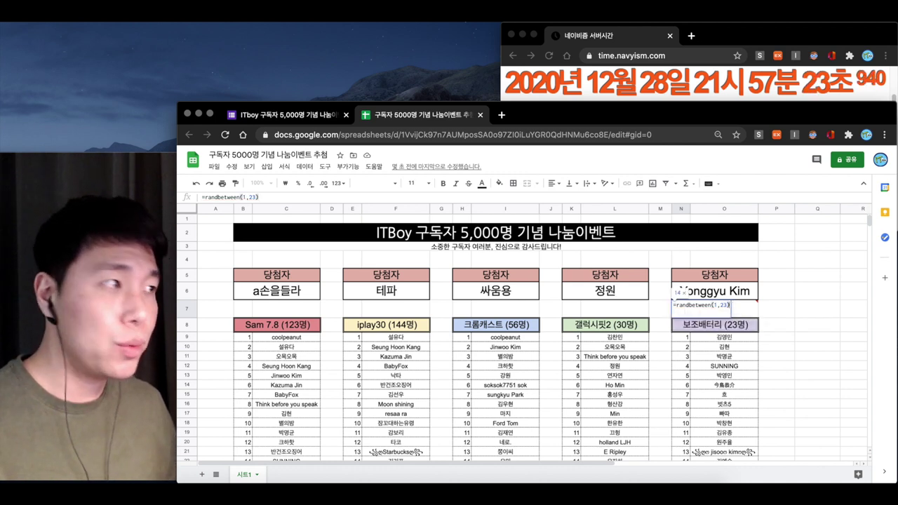
key("Return")
Clear the O7 lookup formula and merge N7:O7 into one cell
key("Up")
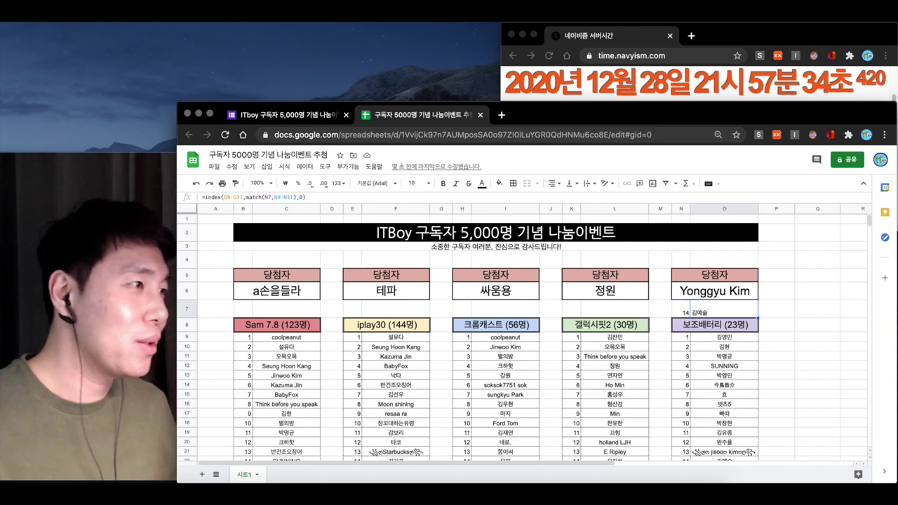
key("Delete")
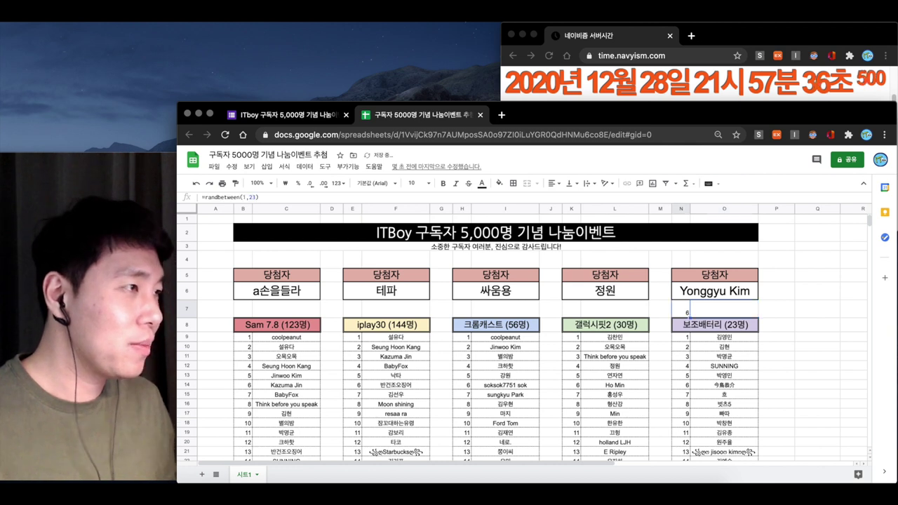
key("shift+Left")
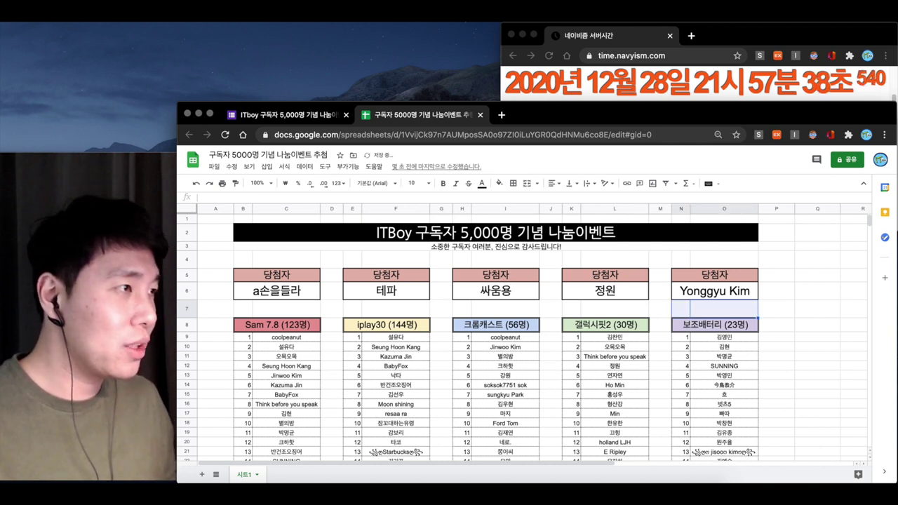
left_click(527, 184)
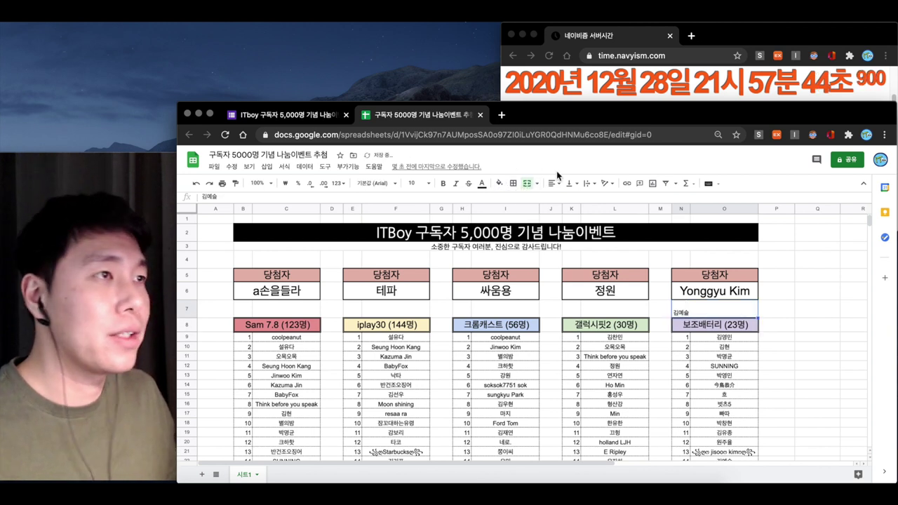
Type the drawn winner's name in the merged cell at size 20, centred
left_click(425, 183)
type("20")
key("Return")
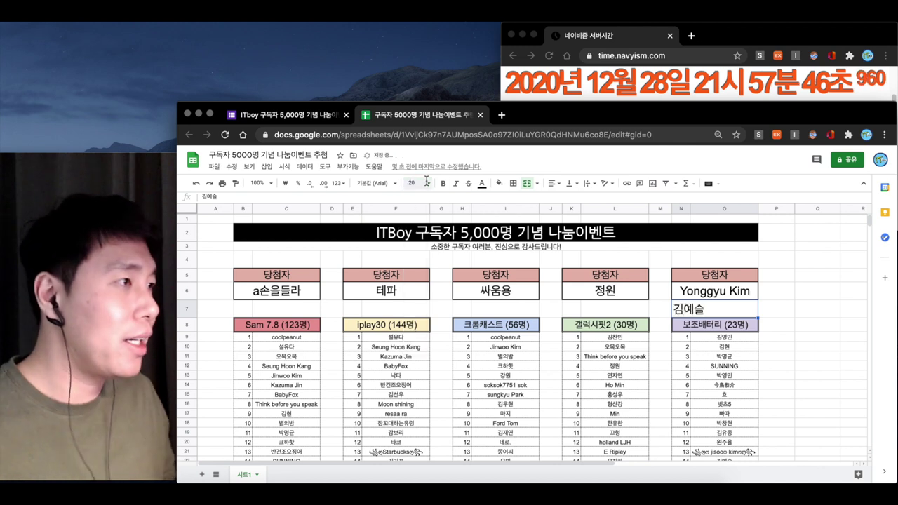
left_click(552, 184)
left_click(562, 201)
left_click(601, 330)
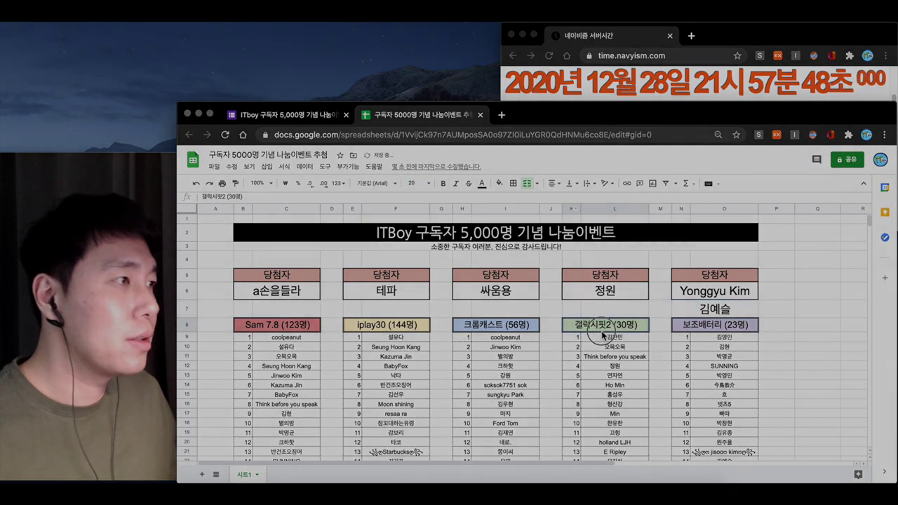